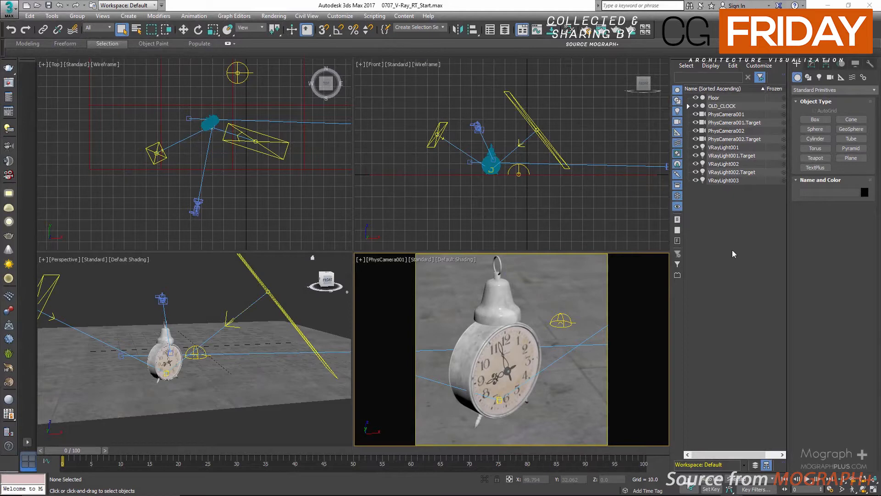
Open the render settings and switch the render target to ActiveShade Mode.
{"action": "left_click_drag", "start_coordinate": [671, 281], "coordinate": [660, 279]}
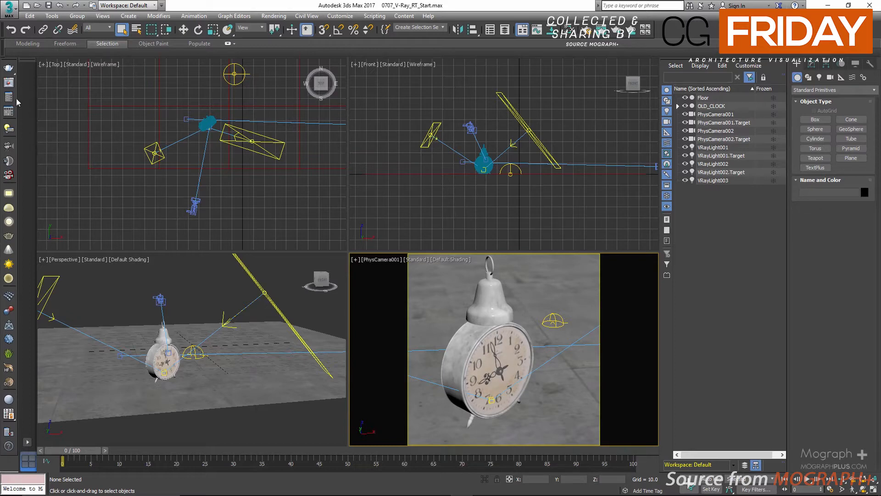
{"action": "key", "text": "F10"}
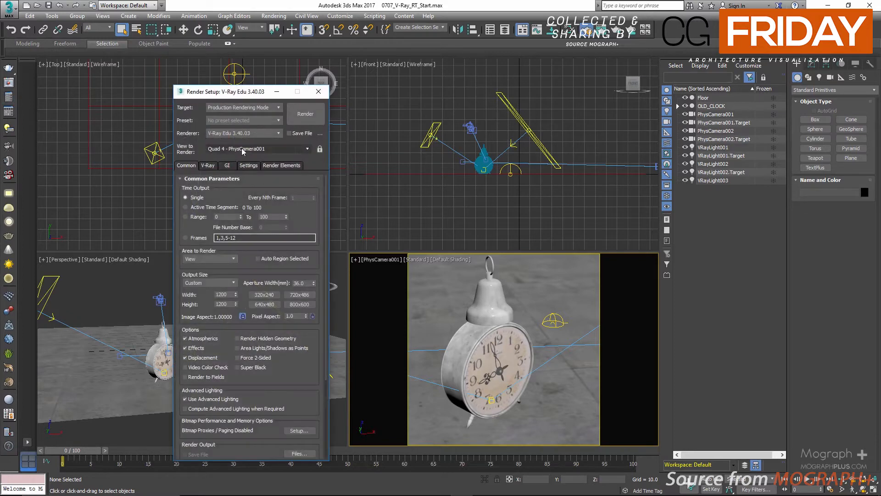
{"action": "left_click", "coordinate": [269, 131]}
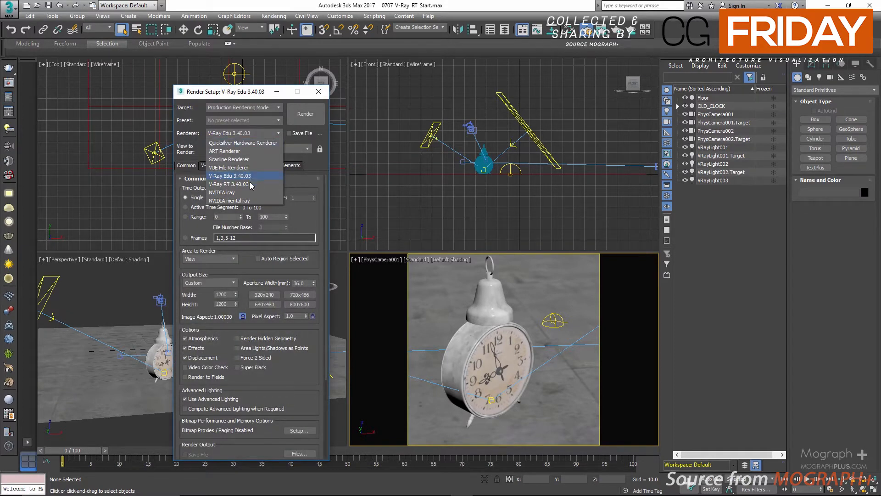
{"action": "left_click", "coordinate": [246, 108]}
{"action": "left_click", "coordinate": [246, 109]}
{"action": "left_click", "coordinate": [250, 134]}
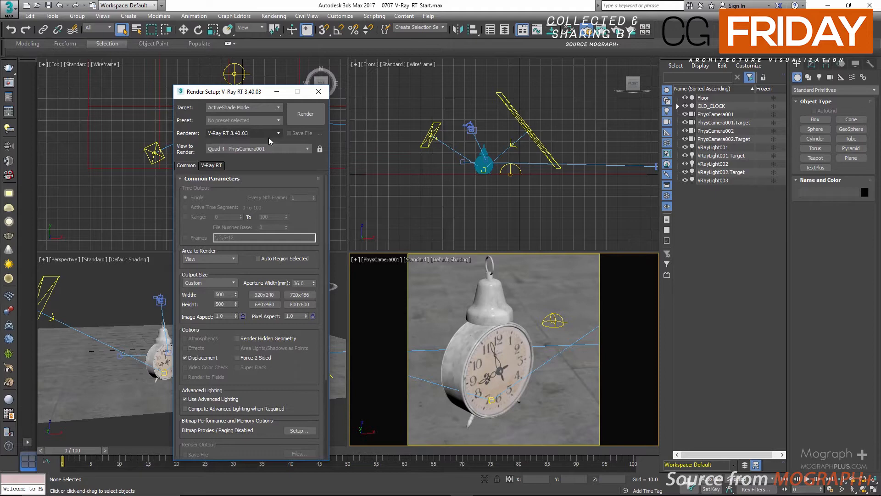
Examine the renderers available for ActiveShade Mode and the V-Ray RT parameters.
{"action": "left_click", "coordinate": [261, 133]}
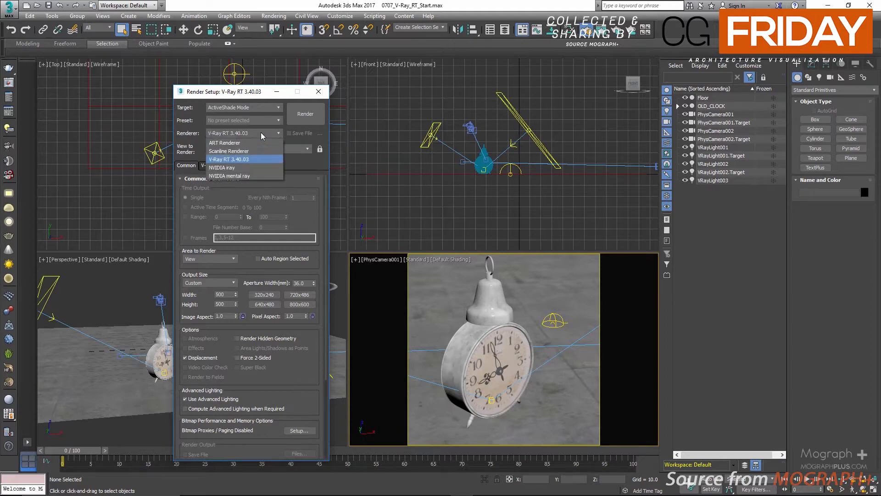
{"action": "left_click", "coordinate": [260, 132]}
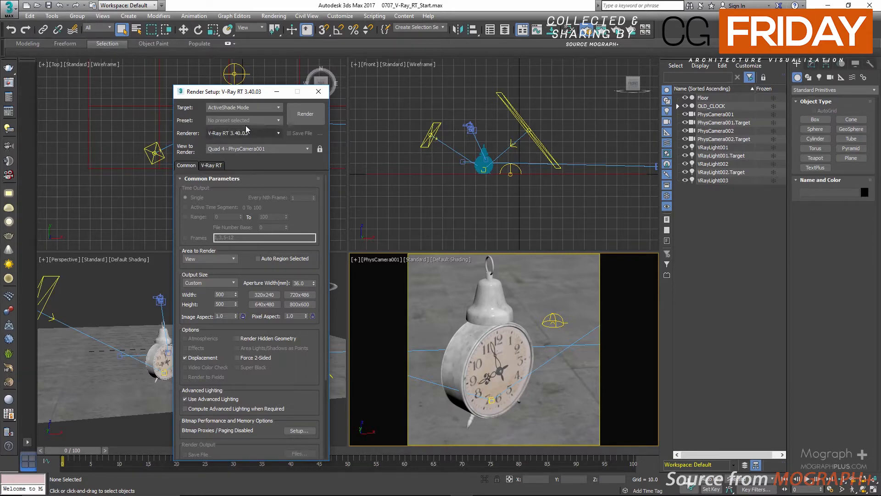
{"action": "left_click", "coordinate": [247, 111]}
{"action": "left_click", "coordinate": [248, 112]}
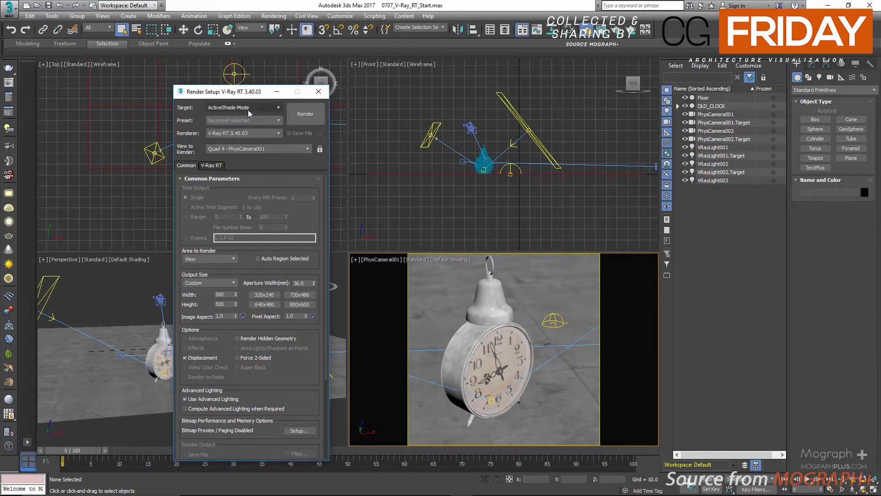
{"action": "left_click", "coordinate": [257, 133]}
{"action": "left_click", "coordinate": [257, 133]}
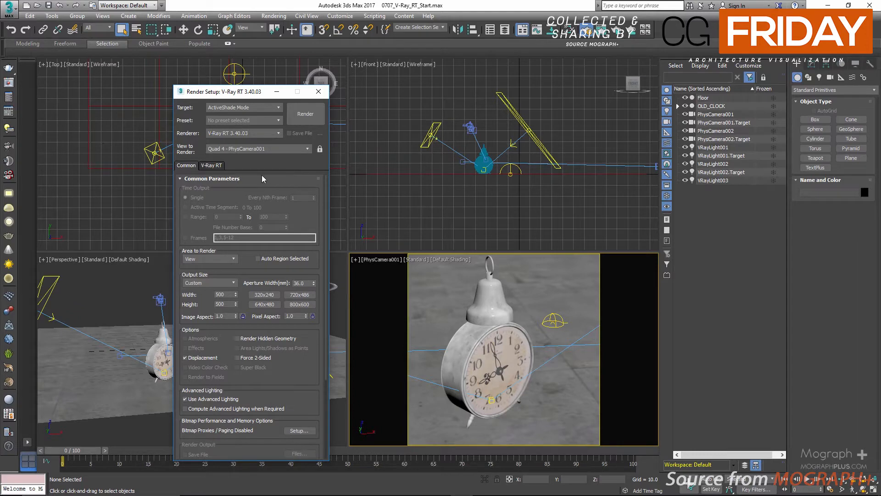
{"action": "left_click", "coordinate": [213, 166]}
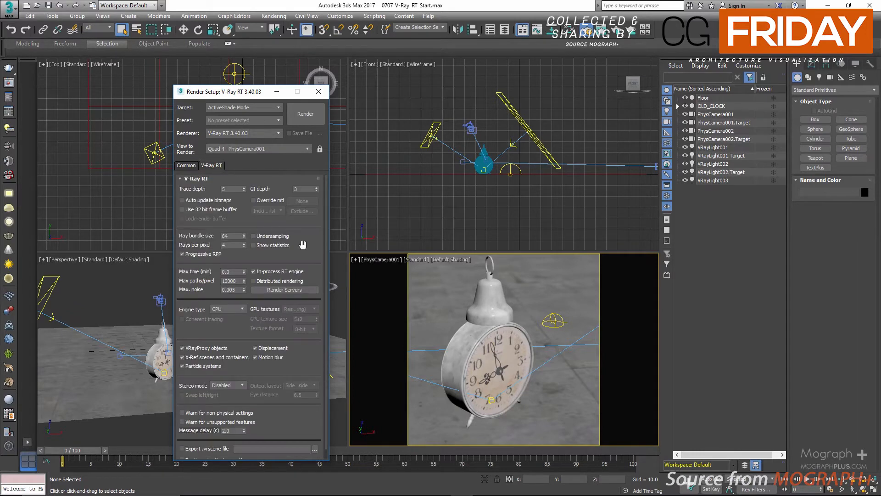
{"action": "mouse_move", "coordinate": [302, 245]}
{"action": "left_mouse_down"}
{"action": "mouse_move", "coordinate": [295, 179]}
{"action": "mouse_move", "coordinate": [312, 247]}
{"action": "left_mouse_up"}
{"action": "scroll", "coordinate": [297, 250], "scroll_direction": "down", "scroll_amount": 1}
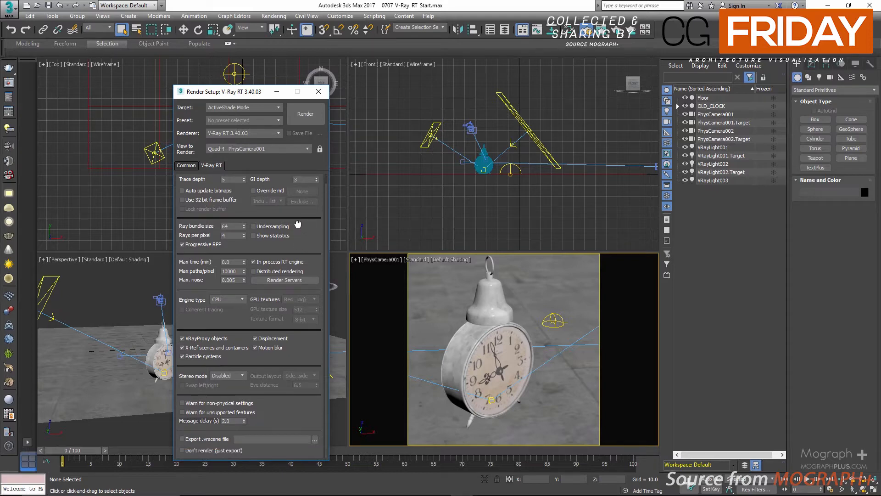
{"action": "scroll", "coordinate": [297, 225], "scroll_direction": "up", "scroll_amount": 1}
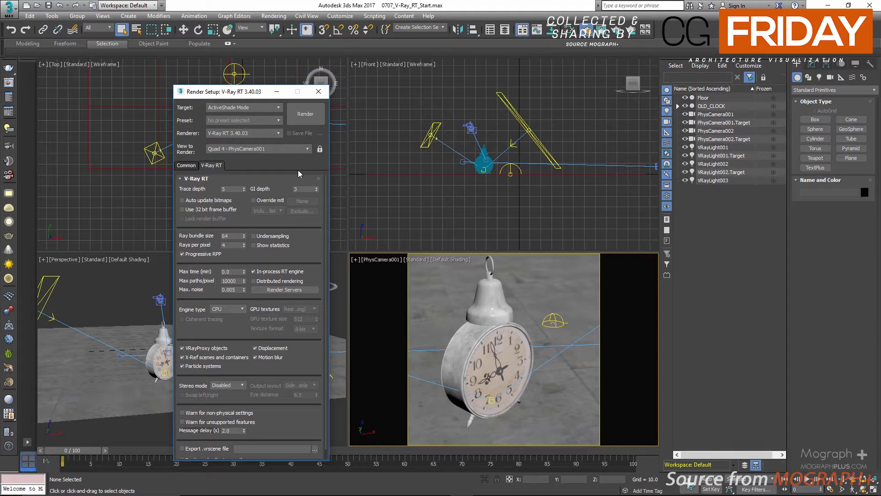
Switch the render target to Production Rendering Mode and assign V-Ray RT 3.40.03 as its renderer.
{"action": "left_click", "coordinate": [248, 109]}
{"action": "left_click", "coordinate": [243, 117]}
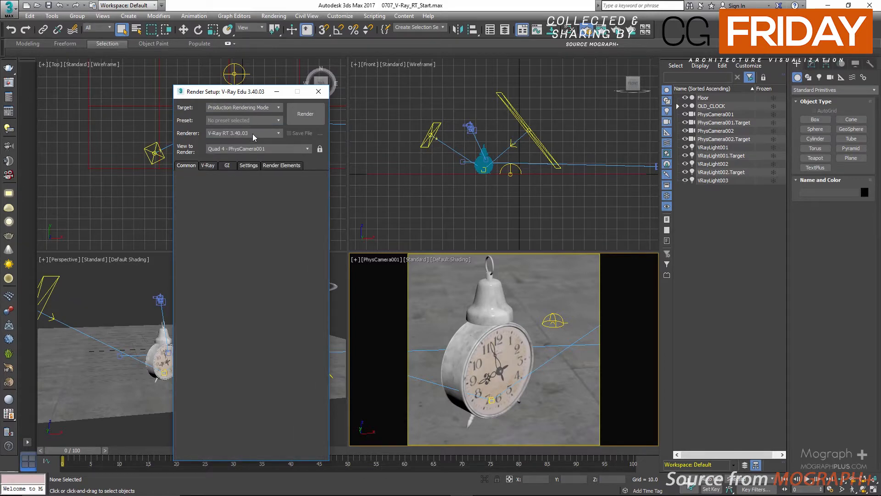
{"action": "left_click", "coordinate": [253, 134]}
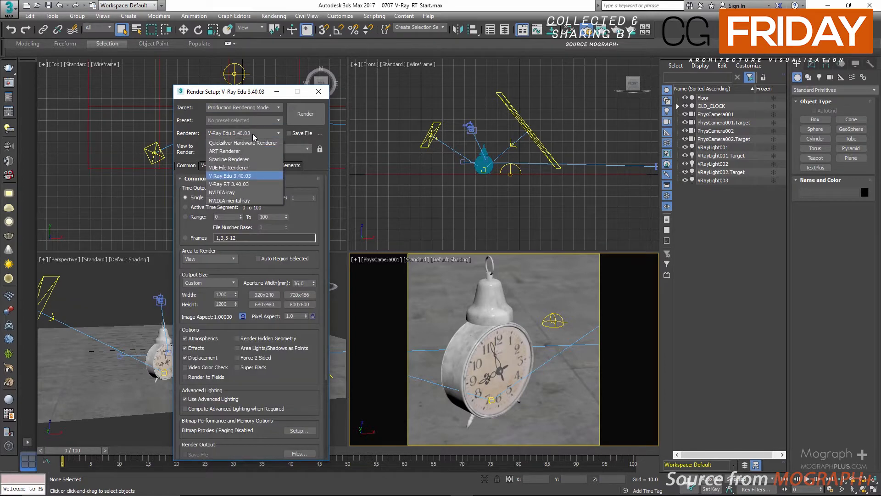
{"action": "left_click", "coordinate": [247, 184]}
{"action": "left_click", "coordinate": [212, 166]}
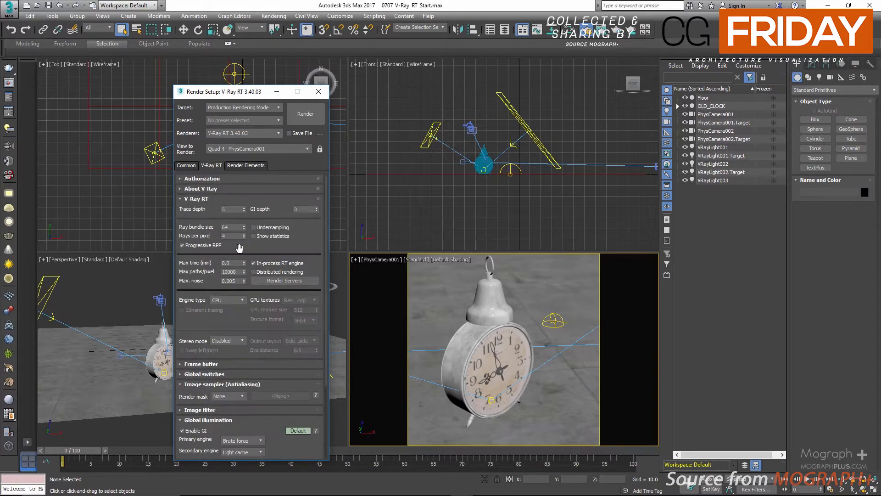
Look through the V-Ray RT production settings, including the available engine types.
{"action": "scroll", "coordinate": [229, 315], "scroll_direction": "down", "scroll_amount": 3}
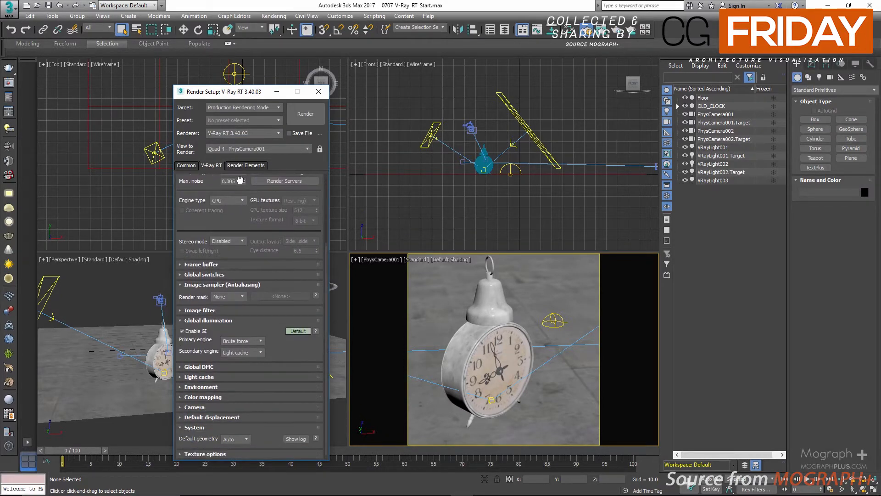
{"action": "scroll", "coordinate": [247, 233], "scroll_direction": "up", "scroll_amount": 1}
{"action": "scroll", "coordinate": [247, 242], "scroll_direction": "up", "scroll_amount": 3}
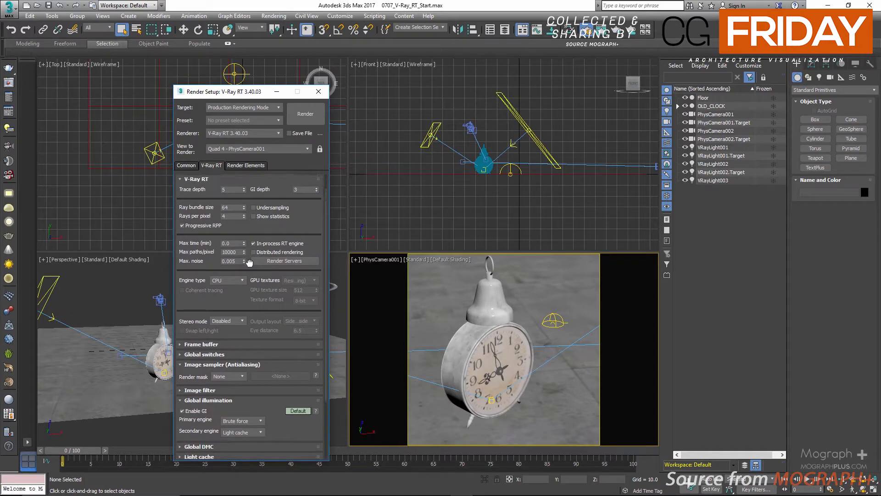
{"action": "scroll", "coordinate": [251, 287], "scroll_direction": "down", "scroll_amount": 1}
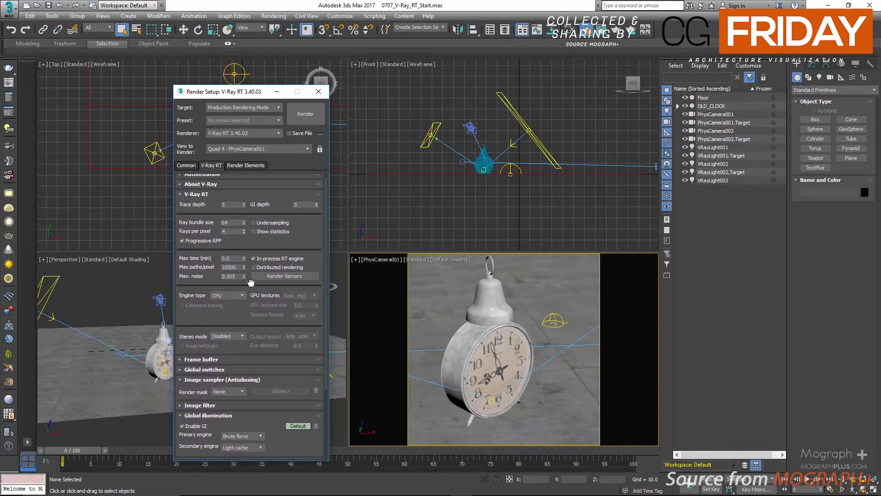
{"action": "scroll", "coordinate": [251, 284], "scroll_direction": "up", "scroll_amount": 1}
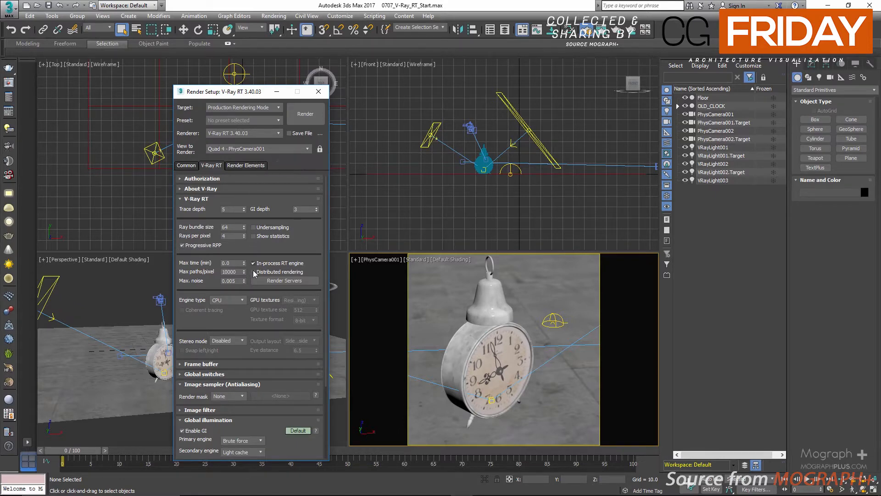
{"action": "left_click", "coordinate": [237, 299]}
{"action": "left_click", "coordinate": [236, 297]}
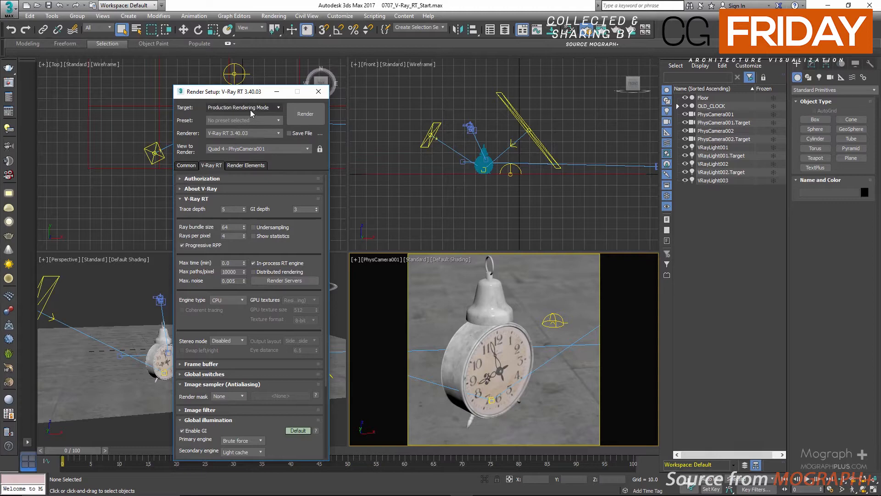
Assign V-Ray Edu 3.40.03 to production rendering, and set the target to ActiveShade Mode with V-Ray RT 3.40.03.
{"action": "left_click", "coordinate": [250, 132]}
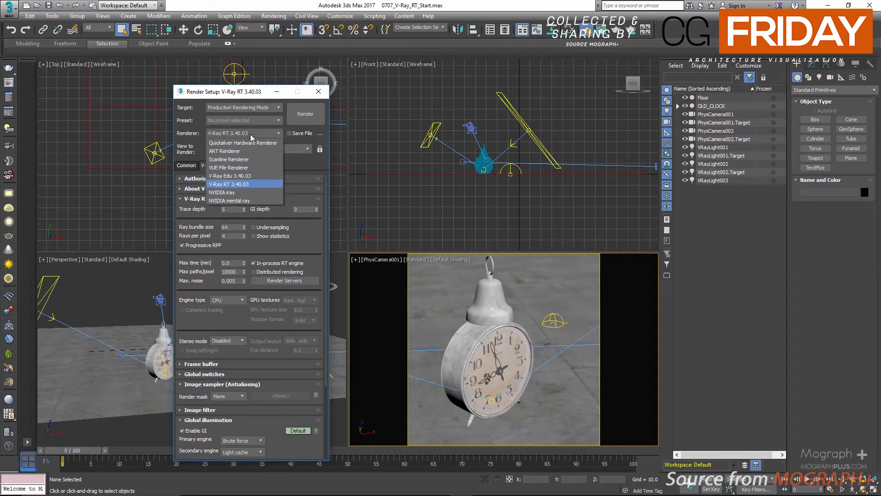
{"action": "left_click", "coordinate": [254, 176]}
{"action": "left_click", "coordinate": [248, 107]}
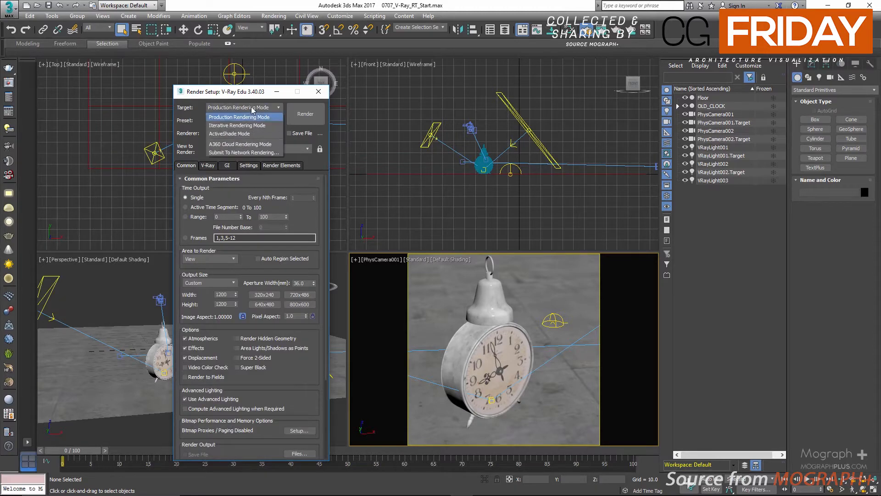
{"action": "left_click", "coordinate": [253, 133]}
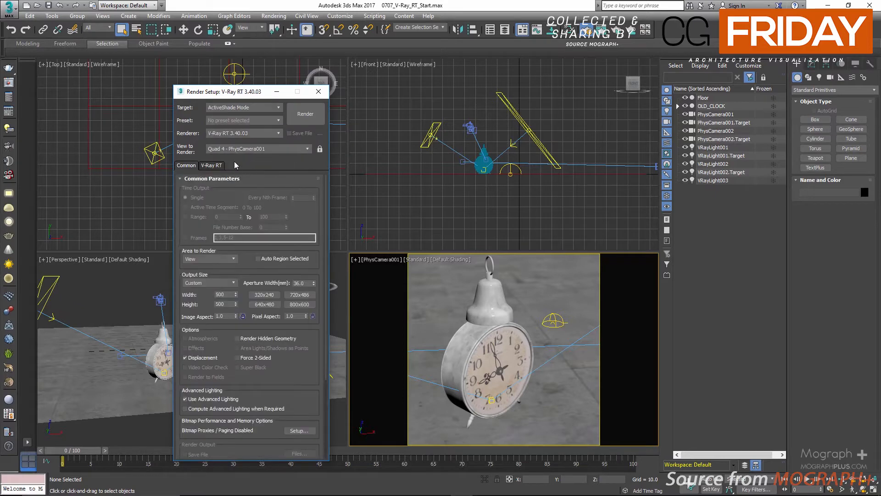
{"action": "left_click", "coordinate": [252, 134]}
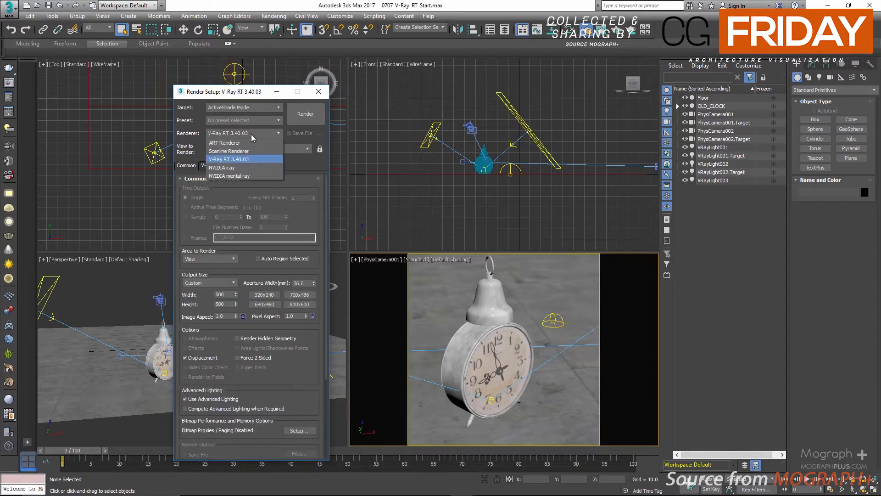
{"action": "left_click", "coordinate": [254, 159]}
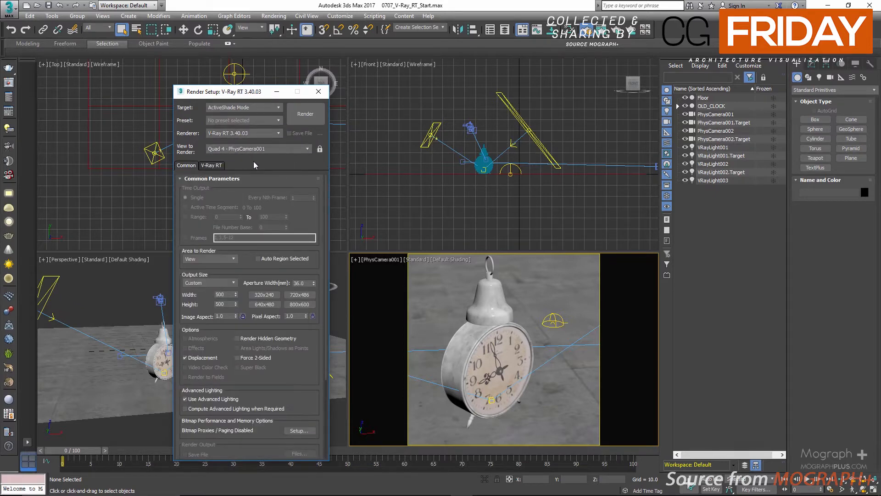
Start the V-Ray RT ActiveShade render of PhysCamera001 and place the frame buffer beside the Render Setup window.
{"action": "left_click", "coordinate": [225, 165]}
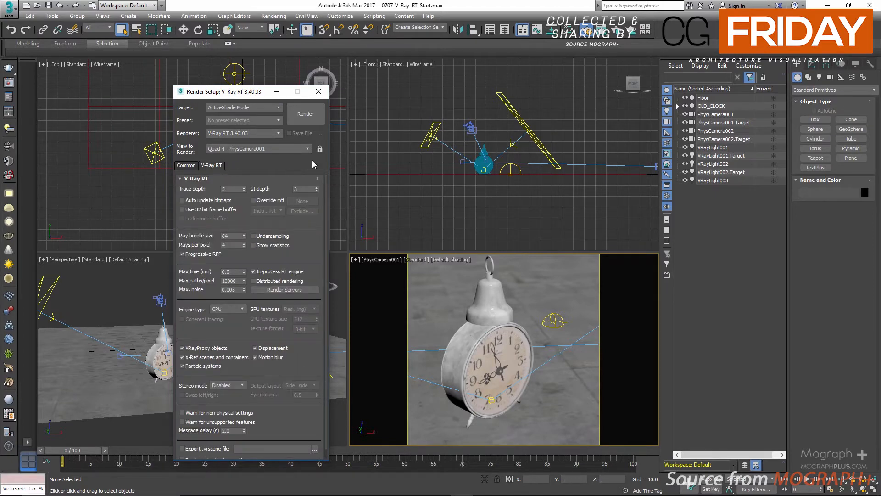
{"action": "left_click", "coordinate": [308, 117]}
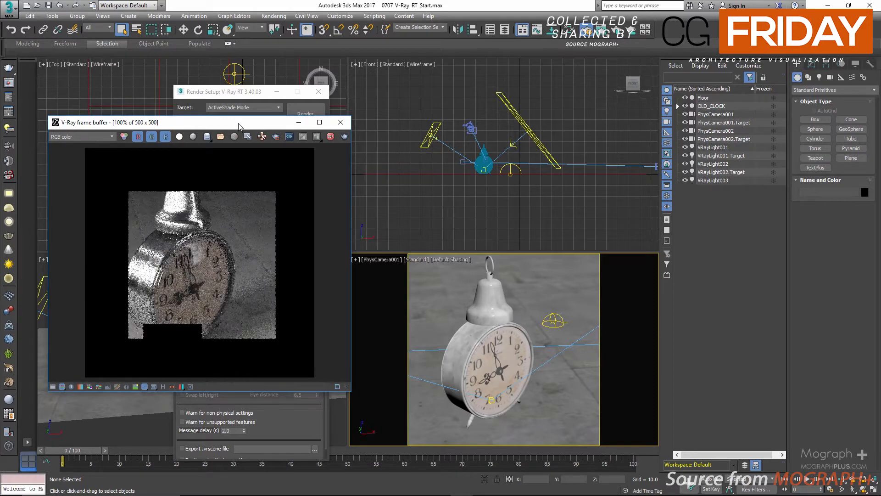
{"action": "left_click_drag", "start_coordinate": [239, 127], "coordinate": [516, 133]}
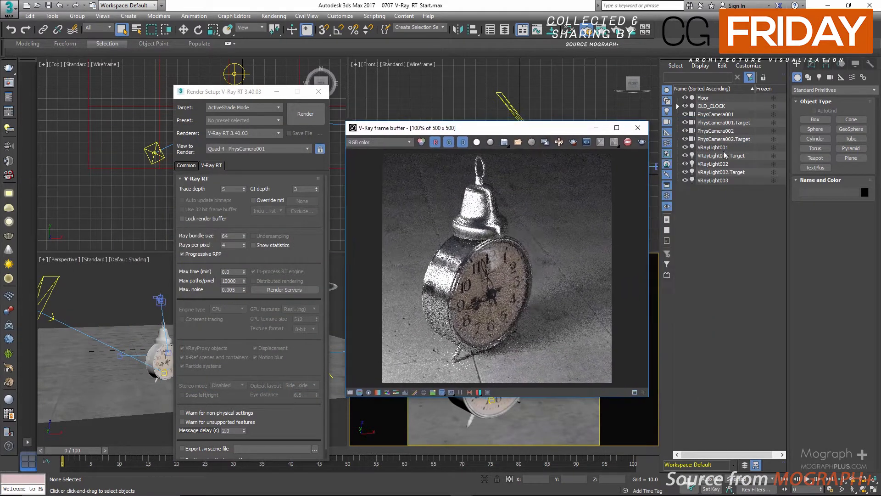
Select VRayLight001 and set its intensity multiplier to 30.
{"action": "left_click", "coordinate": [734, 147]}
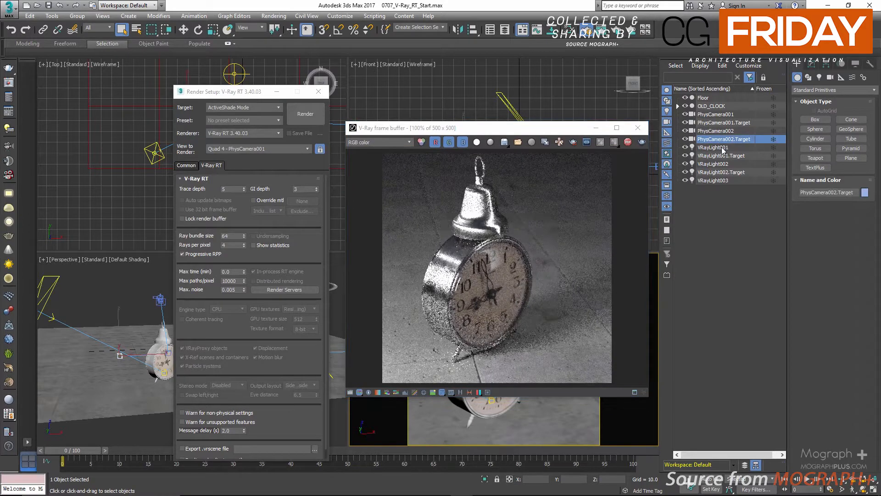
{"action": "left_click", "coordinate": [811, 63]}
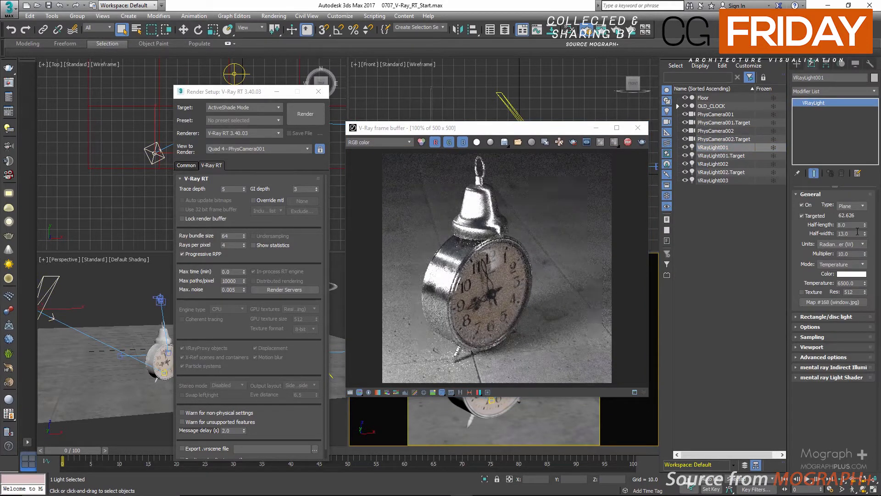
{"action": "double_click", "coordinate": [851, 254]}
{"action": "type", "text": "30"}
{"action": "key", "text": "Return"}
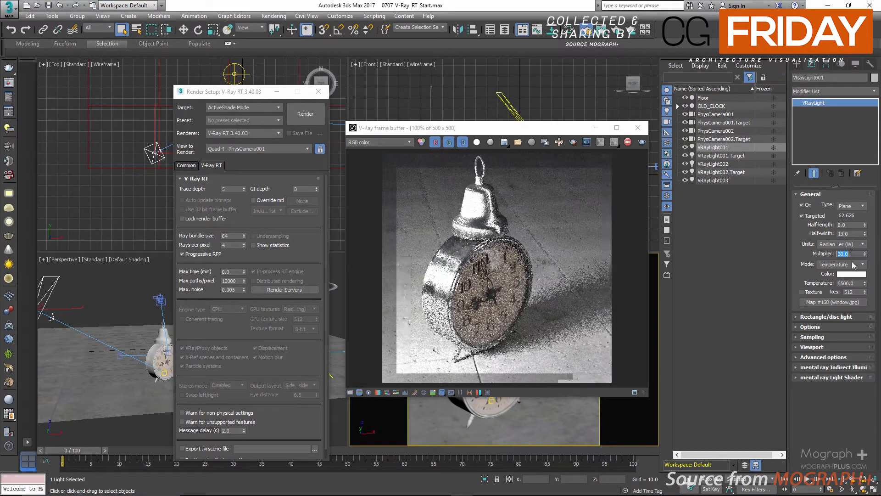
Set the color temperature of VRayLight001 to 4500.
{"action": "double_click", "coordinate": [853, 285]}
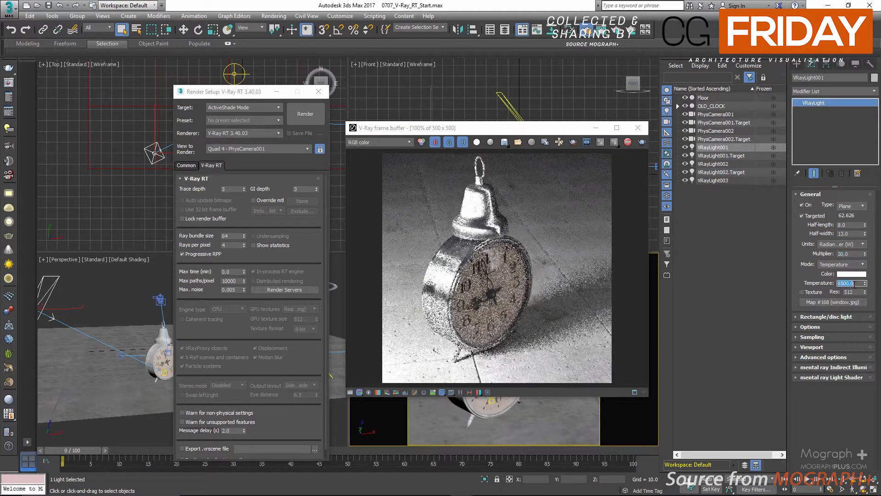
{"action": "type", "text": "4500"}
{"action": "key", "text": "Return"}
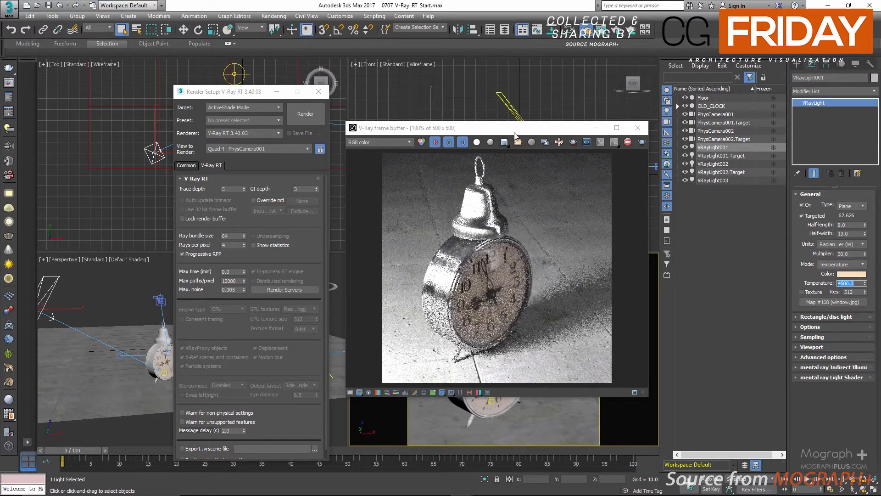
Move the frame buffer off the camera viewport and orbit PhysCamera001 to a lower angle on the clock.
{"action": "left_click_drag", "start_coordinate": [514, 128], "coordinate": [376, 77]}
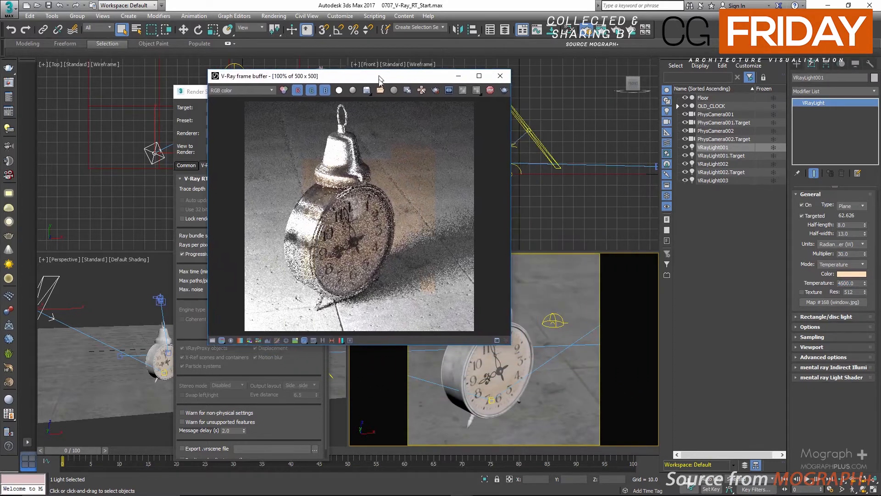
{"action": "right_click", "coordinate": [551, 315]}
{"action": "left_click", "coordinate": [469, 370]}
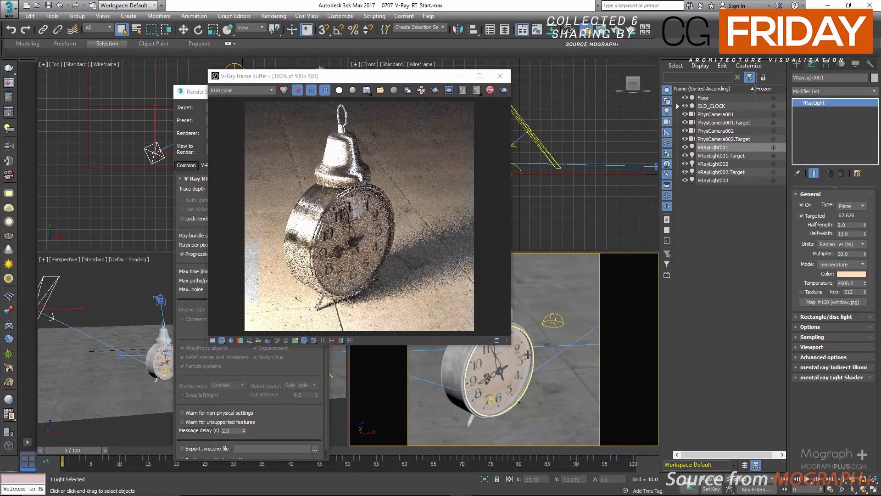
{"action": "key", "text": "ctrl+r"}
{"action": "left_click_drag", "start_coordinate": [564, 374], "coordinate": [543, 348]}
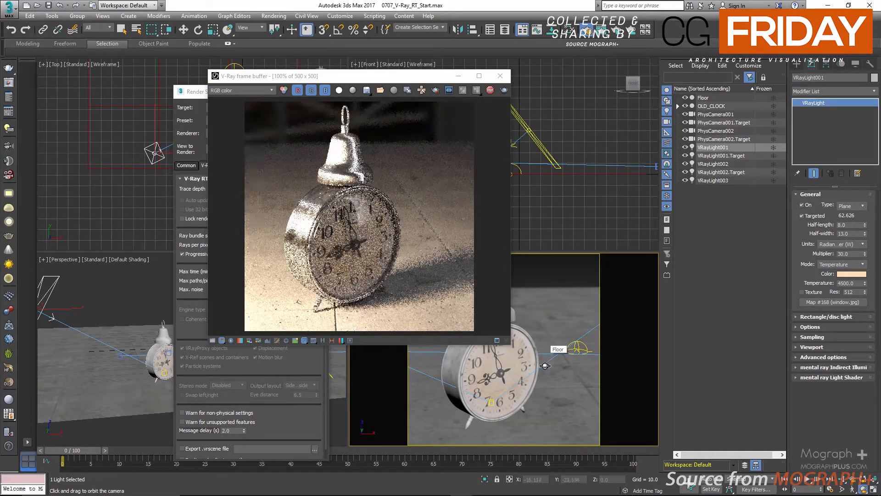
Orbit PhysCamera001 to a lower, more frontal view of the clock and set VRayLight001's multiplier to 10.
{"action": "left_click_drag", "start_coordinate": [529, 367], "coordinate": [505, 371]}
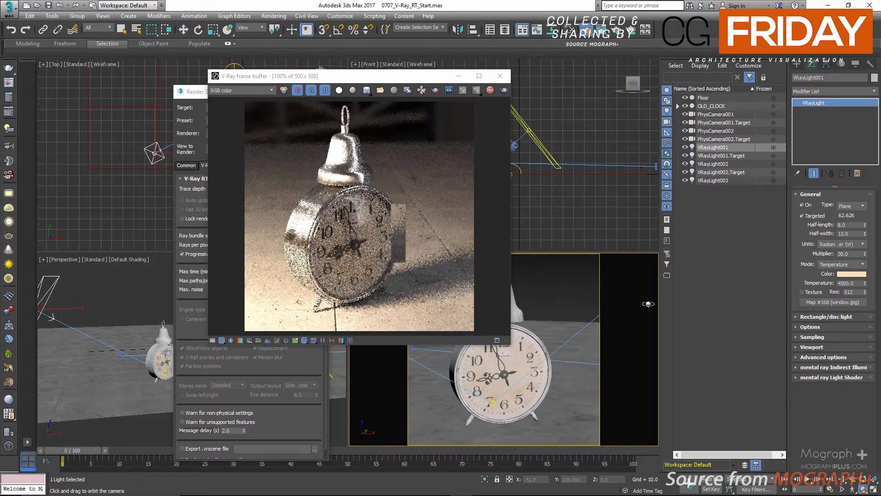
{"action": "double_click", "coordinate": [851, 254]}
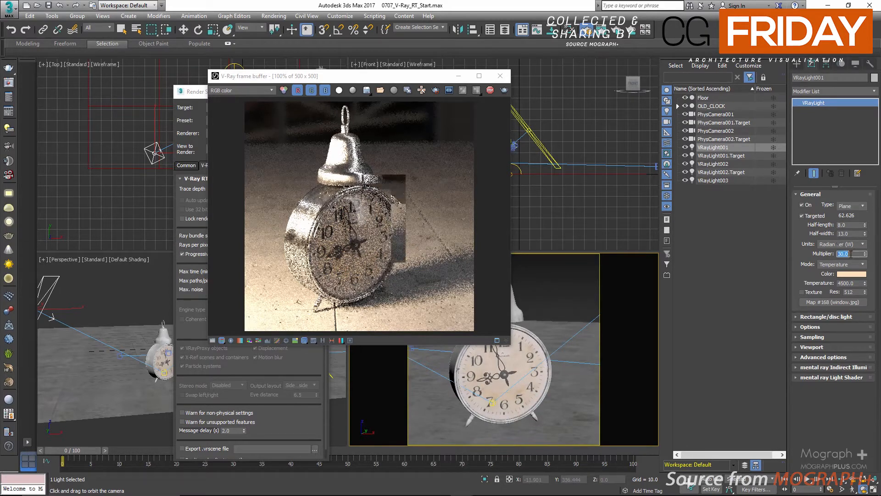
{"action": "type", "text": "10"}
{"action": "key", "text": "Return"}
Set VRayLight001's color temperature to 6500 and orbit PhysCamera001 to a higher, angled view of the clock.
{"action": "double_click", "coordinate": [850, 283]}
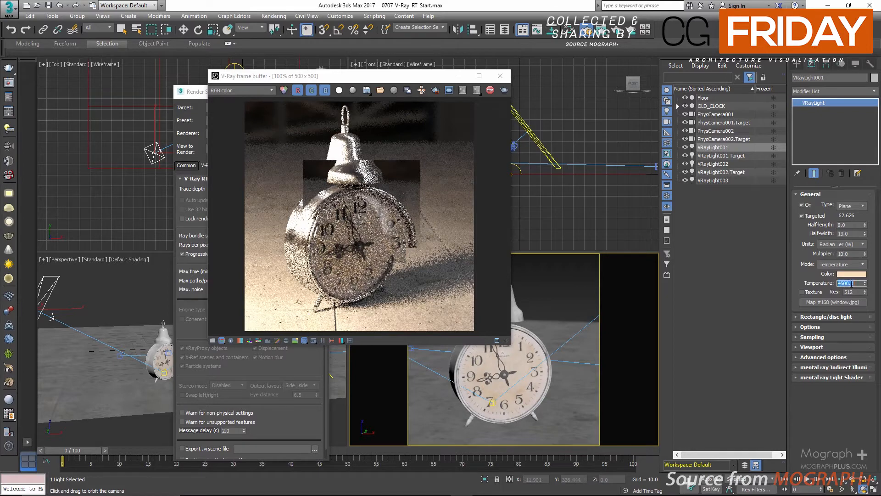
{"action": "type", "text": "6500"}
{"action": "key", "text": "Return"}
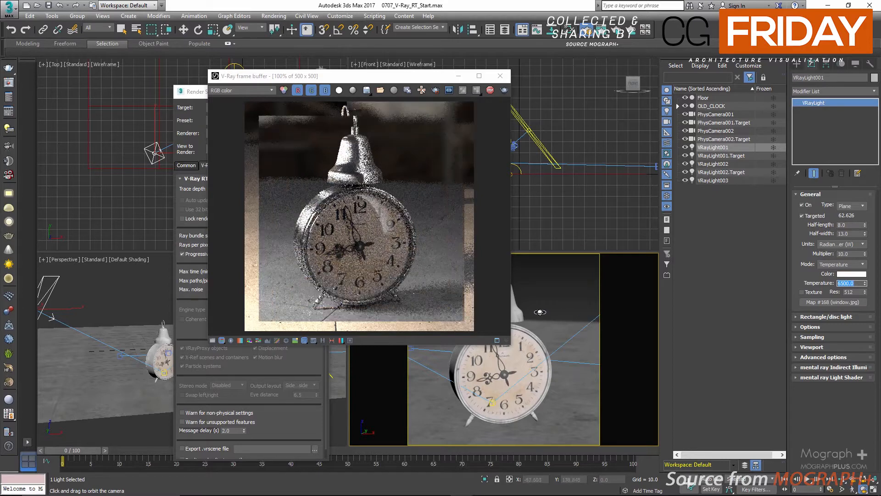
{"action": "left_click_drag", "start_coordinate": [533, 330], "coordinate": [544, 334]}
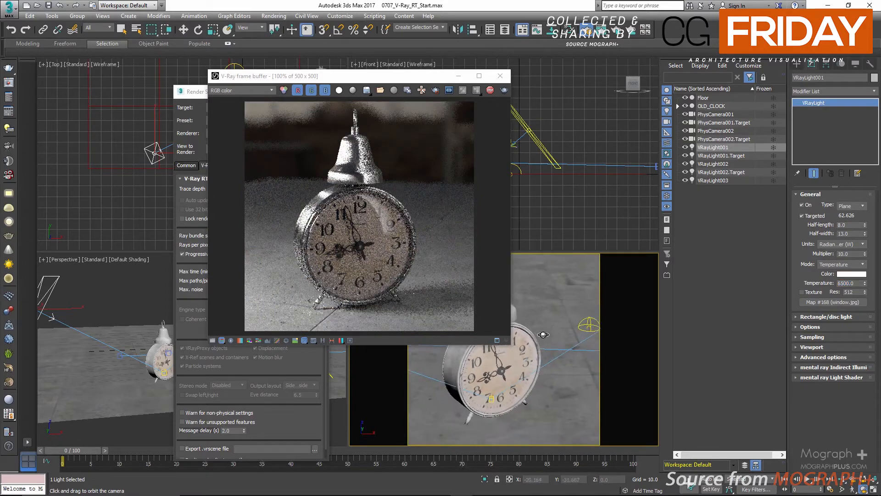
Uncover the camera viewport, stop the ActiveShade render and close the frame buffer.
{"action": "left_click_drag", "start_coordinate": [390, 83], "coordinate": [270, 82]}
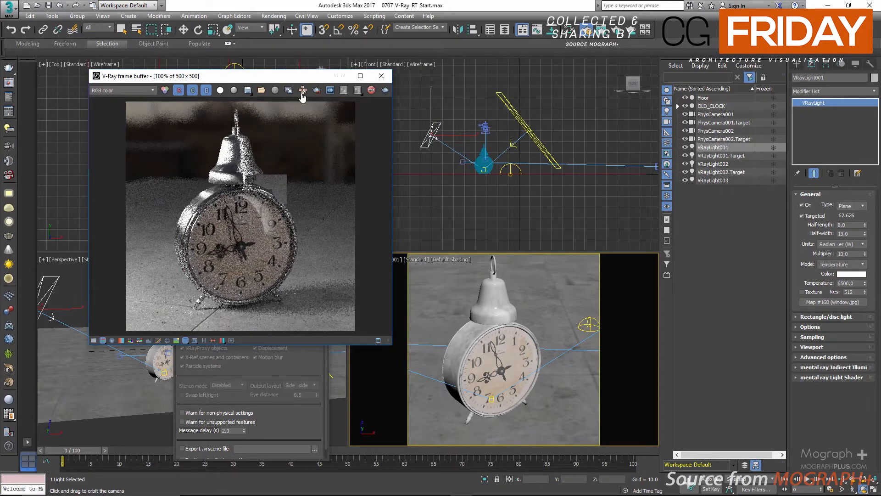
{"action": "left_click", "coordinate": [371, 90]}
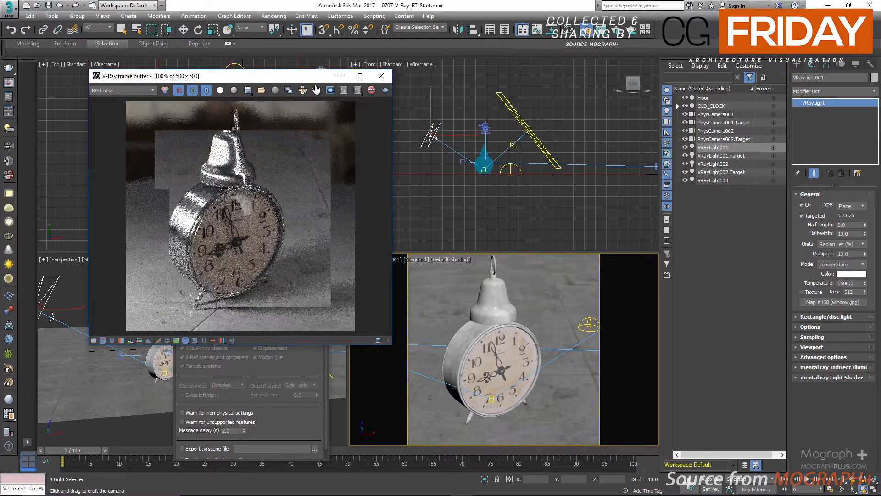
{"action": "left_click", "coordinate": [379, 81]}
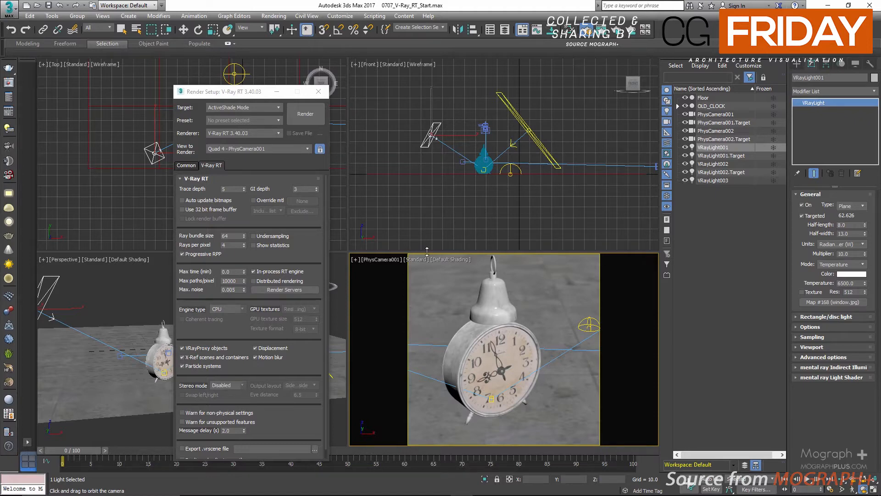
Switch the V-Ray RT engine type to CUDA, start the ActiveShade render and move the frame buffer off the camera viewport.
{"action": "left_click", "coordinate": [234, 310]}
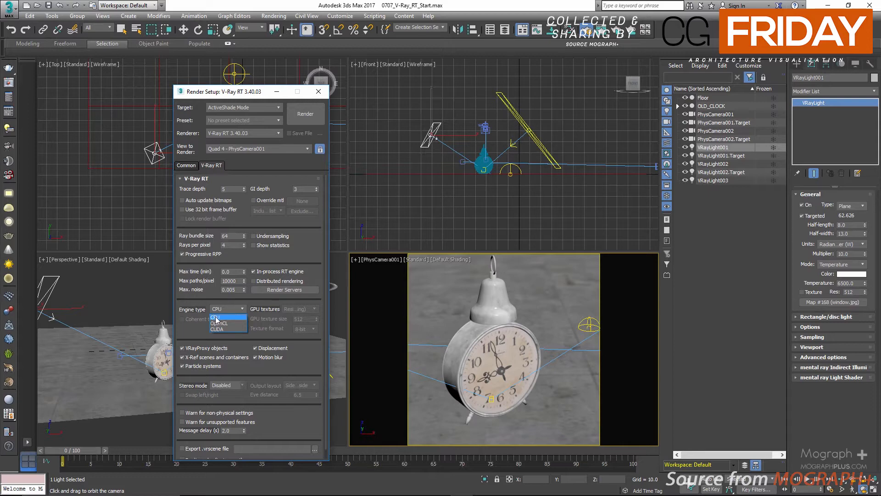
{"action": "left_click", "coordinate": [220, 329]}
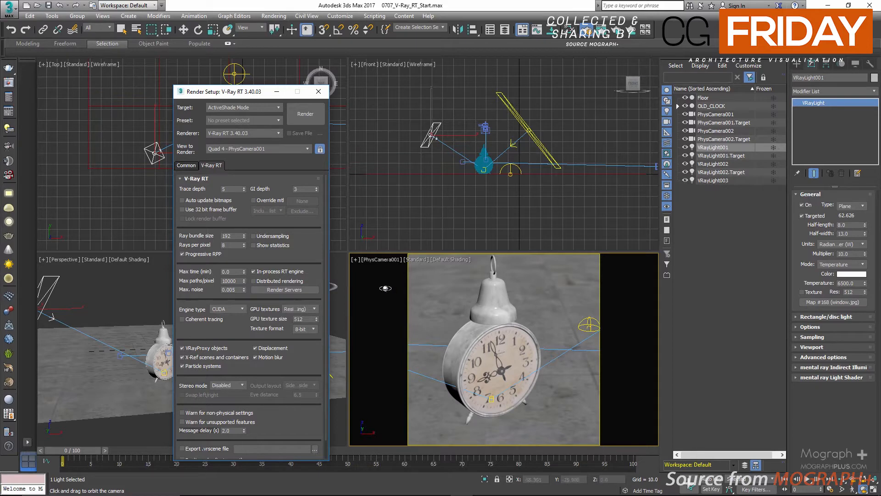
{"action": "left_click", "coordinate": [305, 114]}
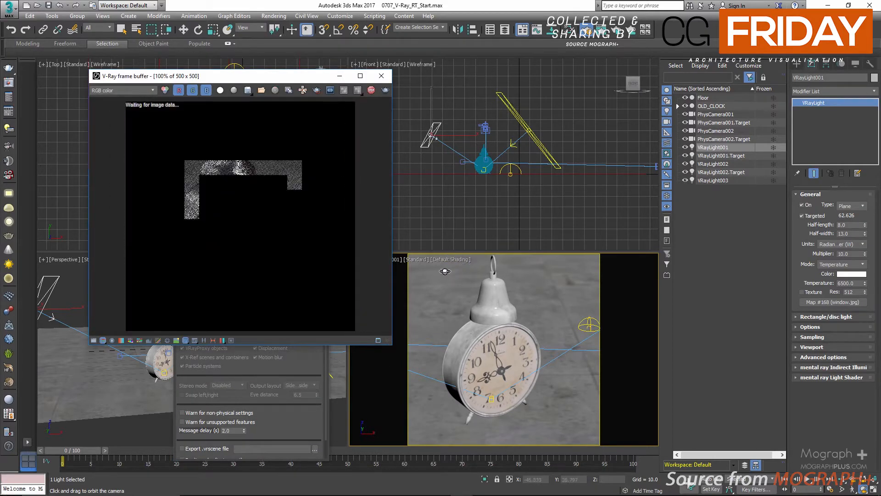
{"action": "left_click_drag", "start_coordinate": [267, 81], "coordinate": [724, 79]}
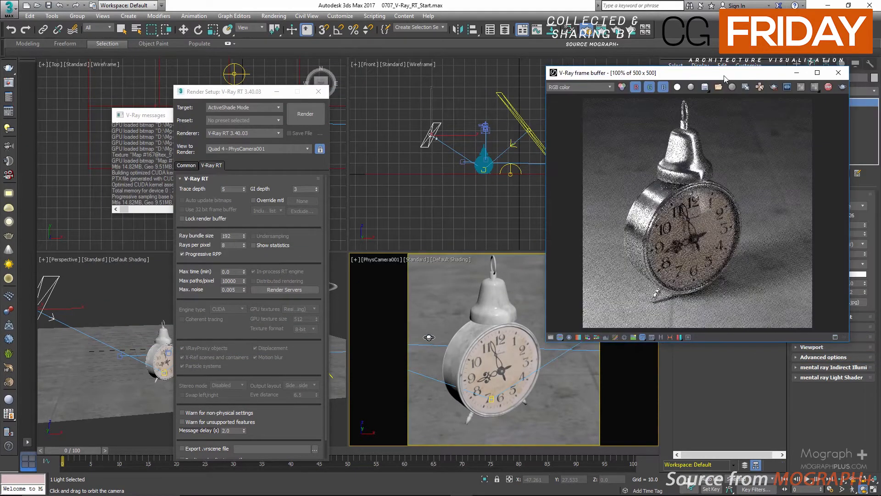
Orbit PhysCamera001 to a low view of the clock from its other side to test the GPU render's feedback.
{"action": "right_click", "coordinate": [441, 313]}
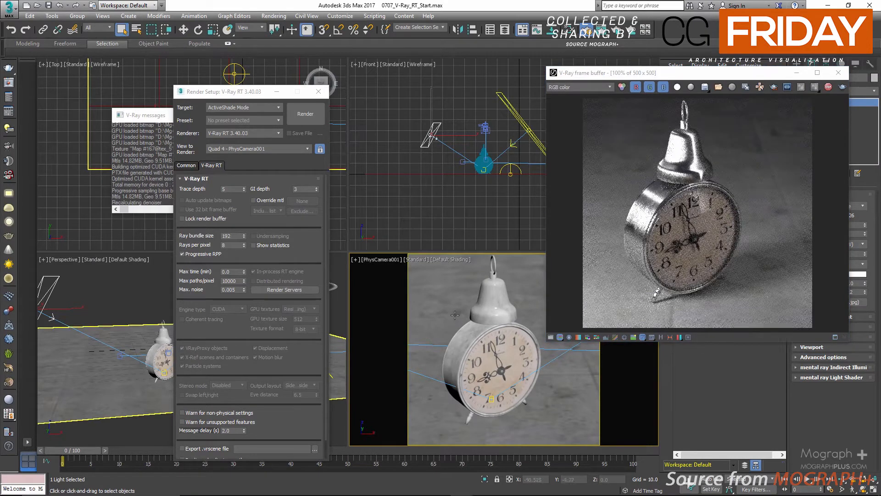
{"action": "middle_click_drag", "start_coordinate": [453, 308], "coordinate": [444, 294], "text": "alt"}
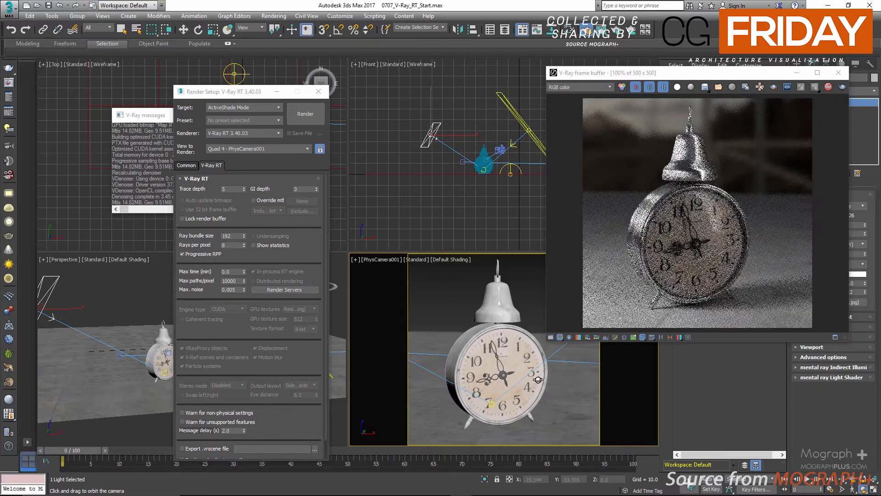
{"action": "left_click_drag", "start_coordinate": [534, 380], "coordinate": [486, 337]}
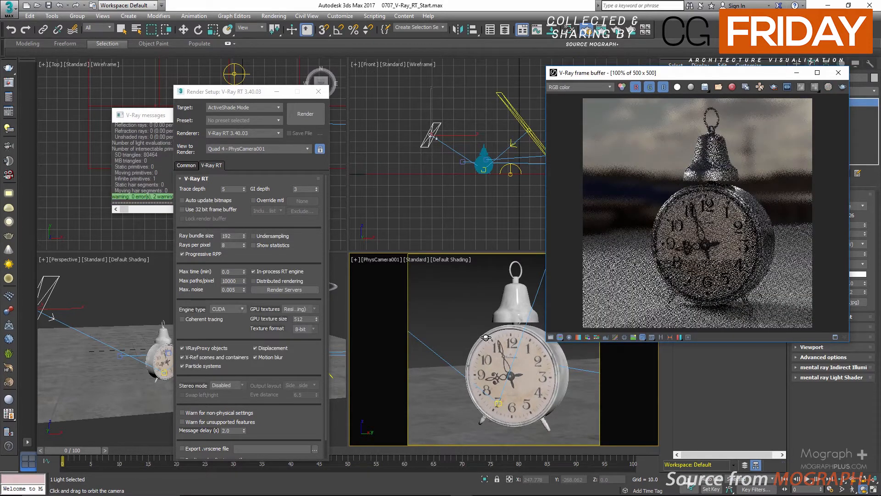
Set the V-Ray RT engine type to CPU and restart the ActiveShade render.
{"action": "left_click", "coordinate": [229, 309]}
{"action": "left_click", "coordinate": [216, 318]}
{"action": "mouse_move", "coordinate": [486, 337]}
{"action": "left_mouse_down"}
{"action": "mouse_move", "coordinate": [494, 374]}
{"action": "mouse_move", "coordinate": [519, 379]}
{"action": "mouse_move", "coordinate": [486, 337]}
{"action": "left_mouse_up"}
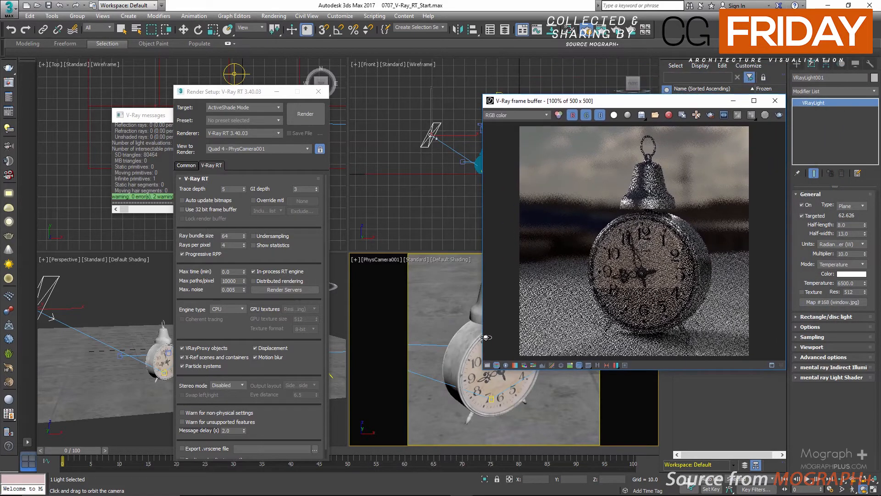
{"action": "left_click", "coordinate": [305, 114]}
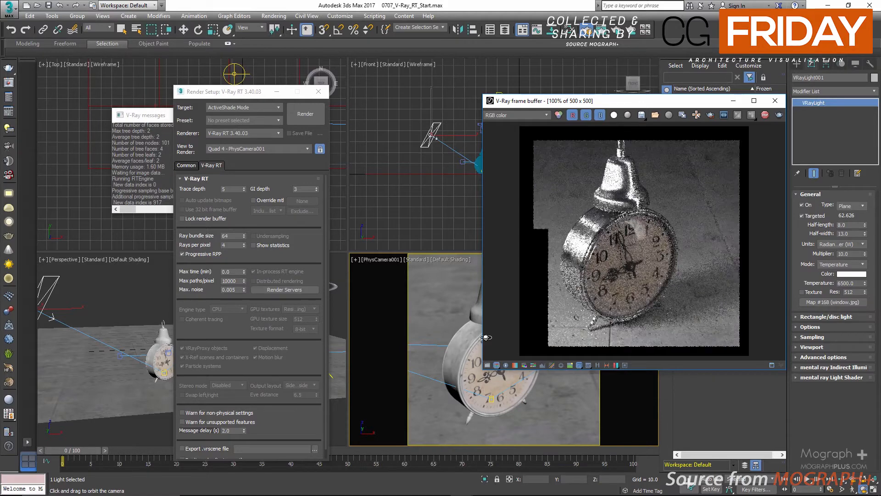
{"action": "double_click", "coordinate": [229, 189]}
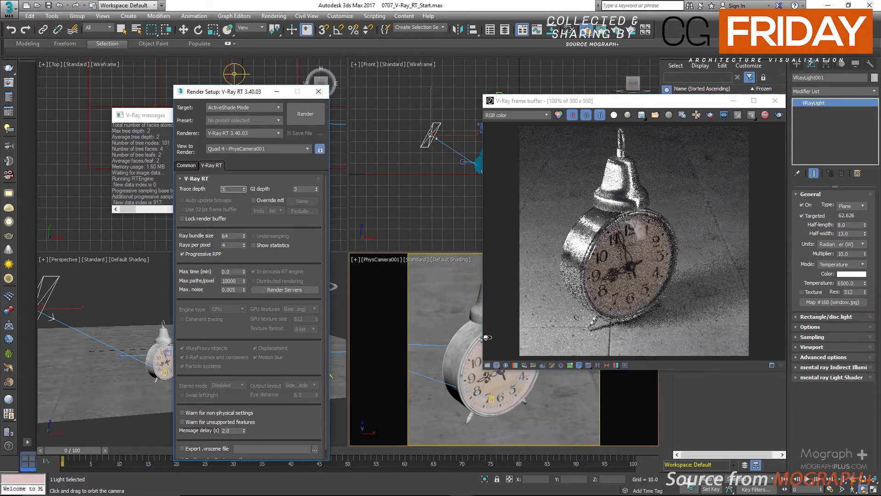
{"action": "double_click", "coordinate": [301, 189]}
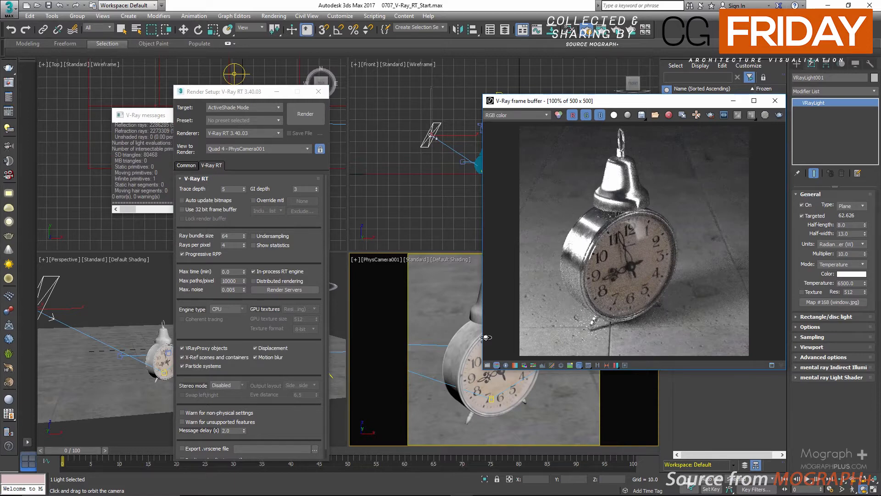
{"action": "left_click", "coordinate": [228, 309]}
{"action": "left_click", "coordinate": [227, 309]}
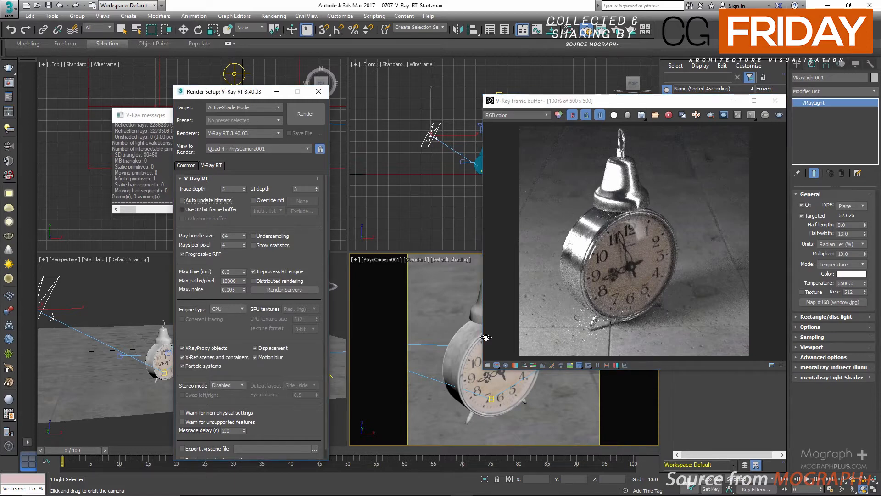
{"action": "left_click", "coordinate": [209, 209]}
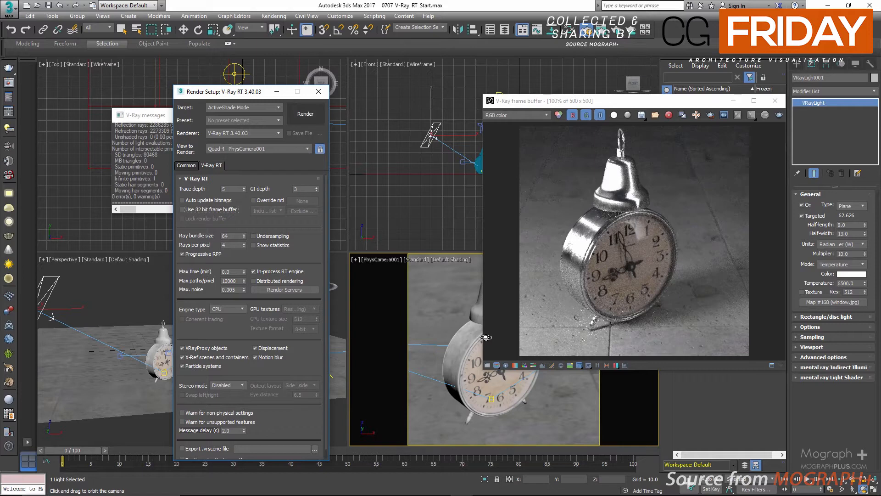
Restart the ActiveShade render with the render buffer locked and orbit PhysCamera001 slightly around the clock.
{"action": "left_click", "coordinate": [305, 114]}
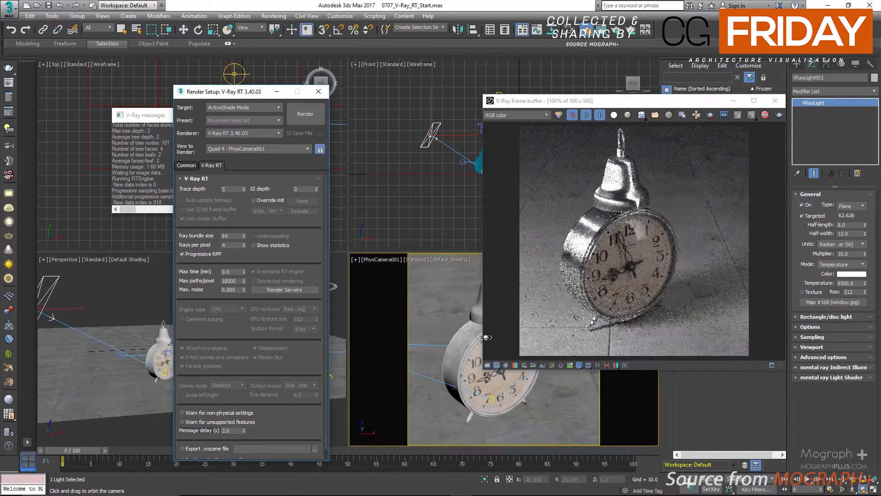
{"action": "left_click_drag", "start_coordinate": [486, 338], "coordinate": [486, 338]}
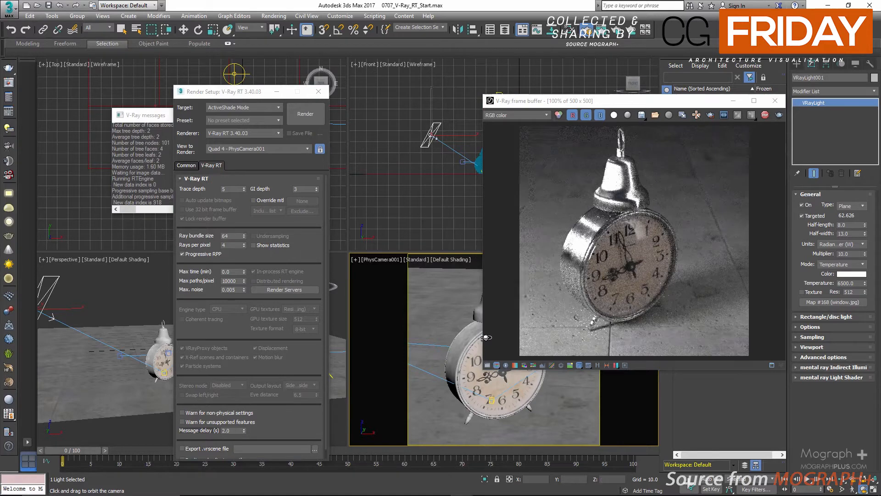
{"action": "left_click_drag", "start_coordinate": [486, 338], "coordinate": [486, 337]}
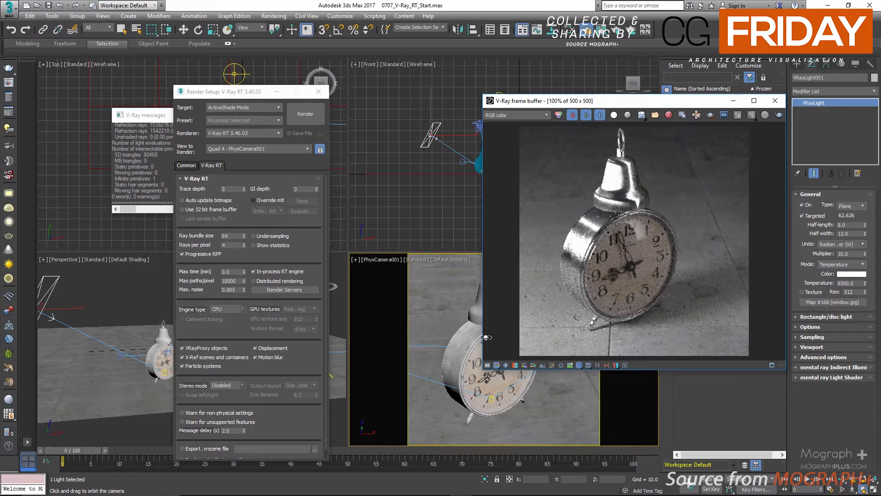
Enable the V-Ray RT material override, check its exclude list without changes and assign a new override material.
{"action": "left_click", "coordinate": [253, 200]}
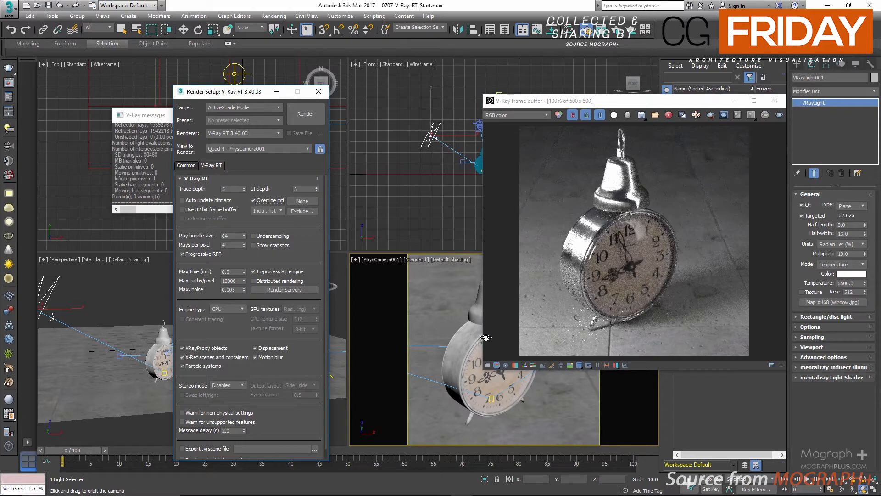
{"action": "left_click", "coordinate": [302, 211]}
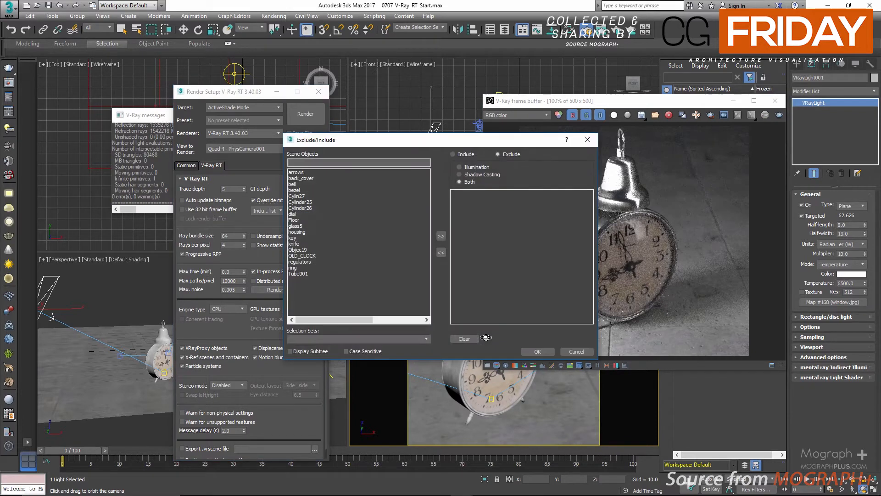
{"action": "left_click", "coordinate": [588, 140]}
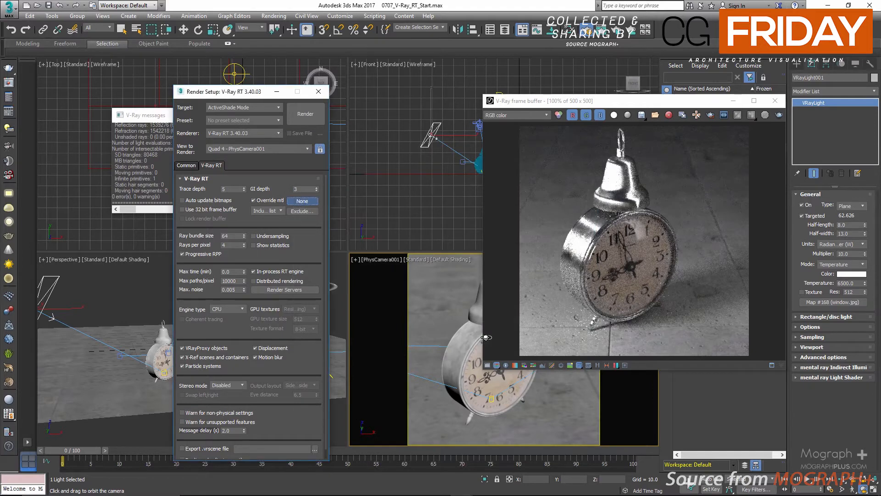
{"action": "left_click", "coordinate": [302, 201]}
{"action": "key", "text": "Return"}
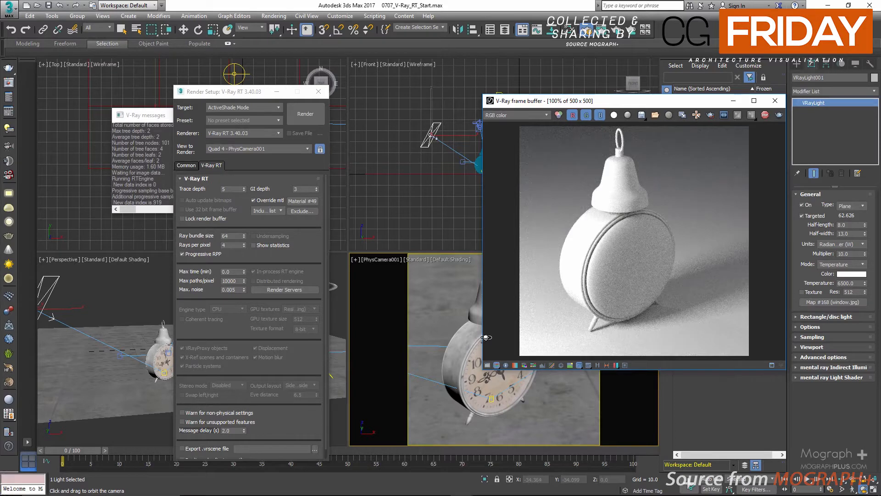
Move the frame buffer clear of the object list and disable depth of field on PhysCamera001.
{"action": "left_click_drag", "start_coordinate": [643, 100], "coordinate": [516, 103]}
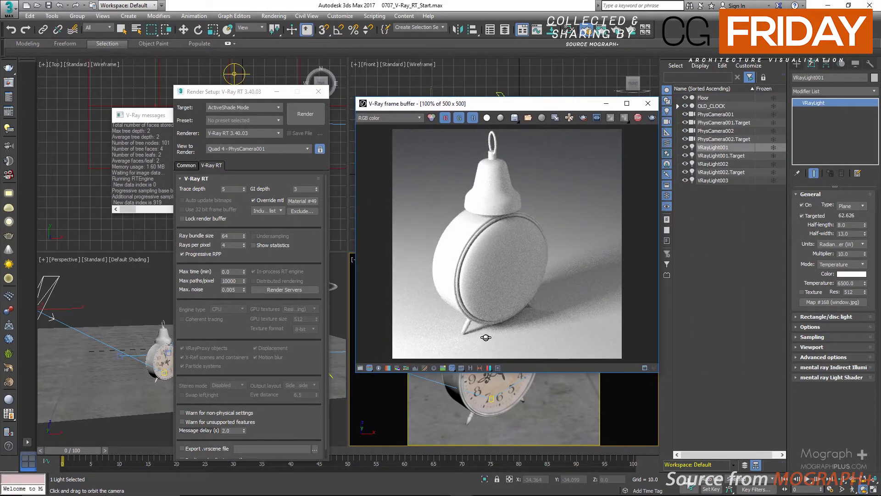
{"action": "mouse_move", "coordinate": [523, 103]}
{"action": "left_mouse_down"}
{"action": "mouse_move", "coordinate": [591, 103]}
{"action": "mouse_move", "coordinate": [533, 113]}
{"action": "left_mouse_up"}
{"action": "left_click", "coordinate": [716, 114]}
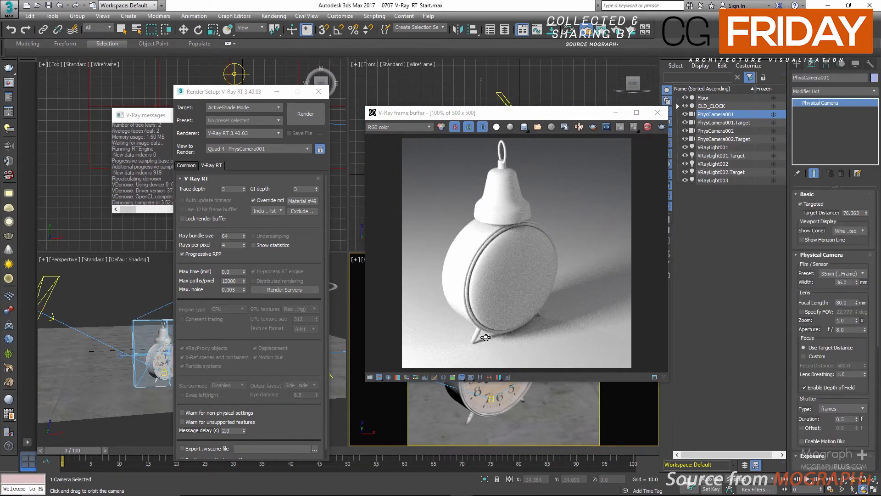
{"action": "left_click", "coordinate": [805, 388]}
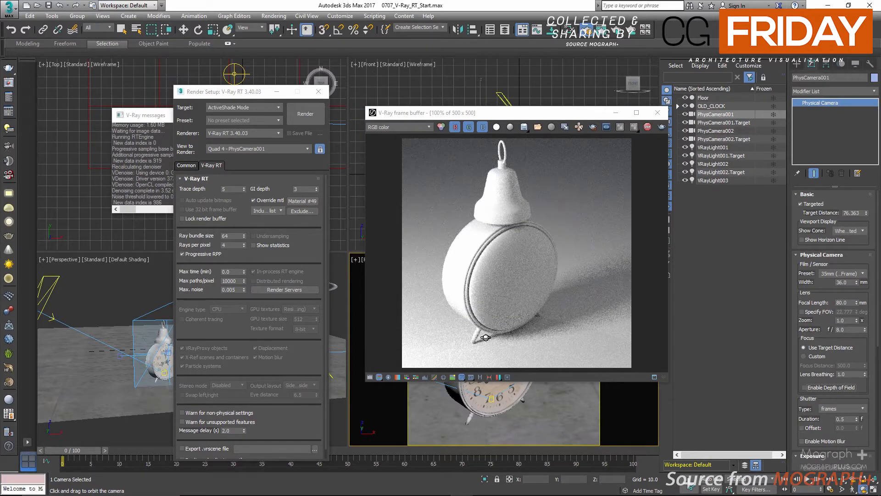
Try ray bundle sizes of 128 and 256 in the running render, restore 64 and reposition the frame buffer.
{"action": "double_click", "coordinate": [225, 236]}
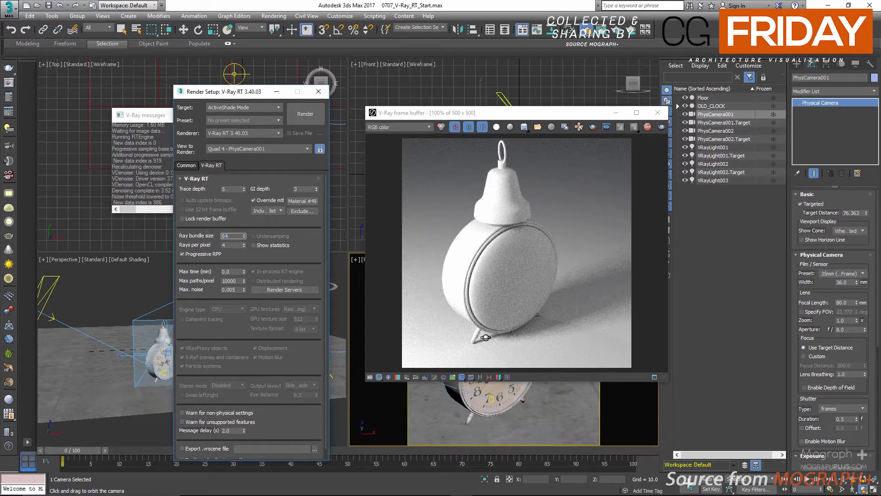
{"action": "type", "text": "128"}
{"action": "key", "text": "Return"}
{"action": "type", "text": "256"}
{"action": "key", "text": "Return"}
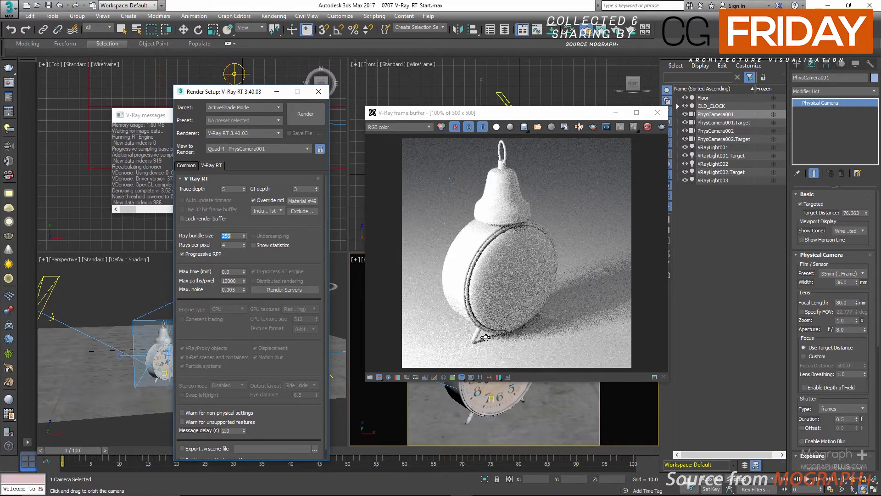
{"action": "type", "text": "64"}
{"action": "key", "text": "Return"}
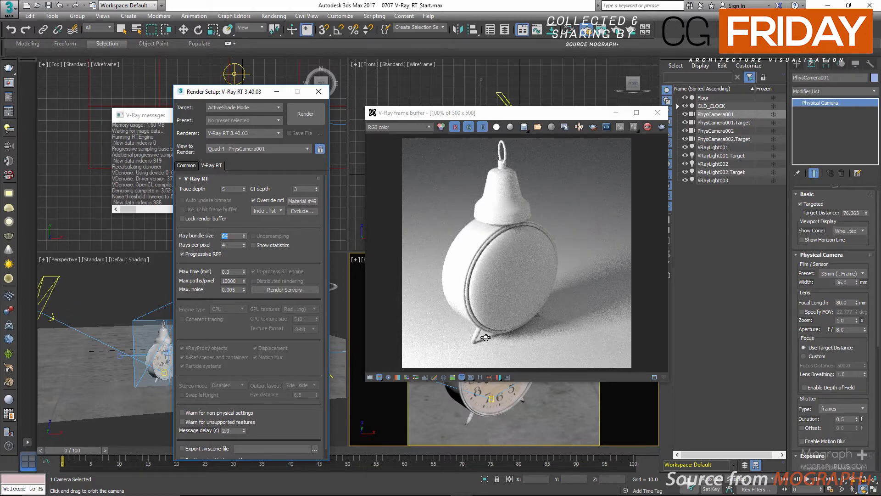
{"action": "left_click_drag", "start_coordinate": [576, 112], "coordinate": [599, 128]}
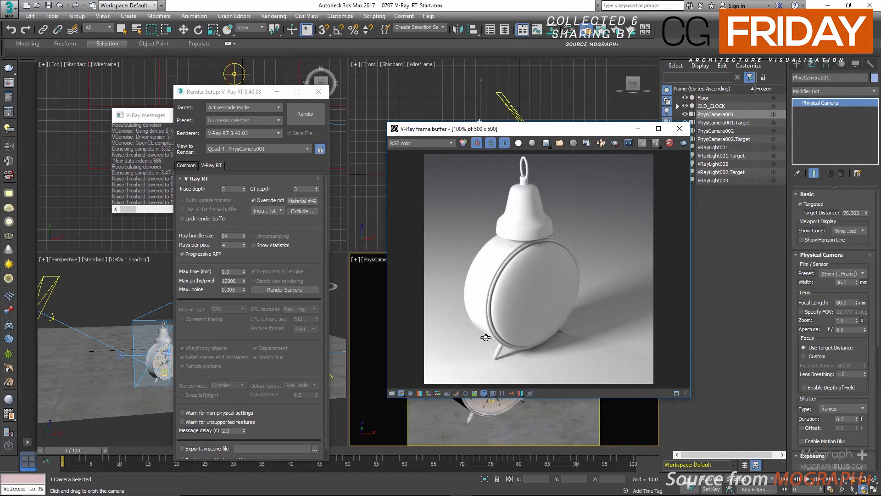
Compare ActiveShade renders of the clock with Progressive RPP on and off, stopping each render, and leave Progressive RPP enabled.
{"action": "double_click", "coordinate": [225, 245]}
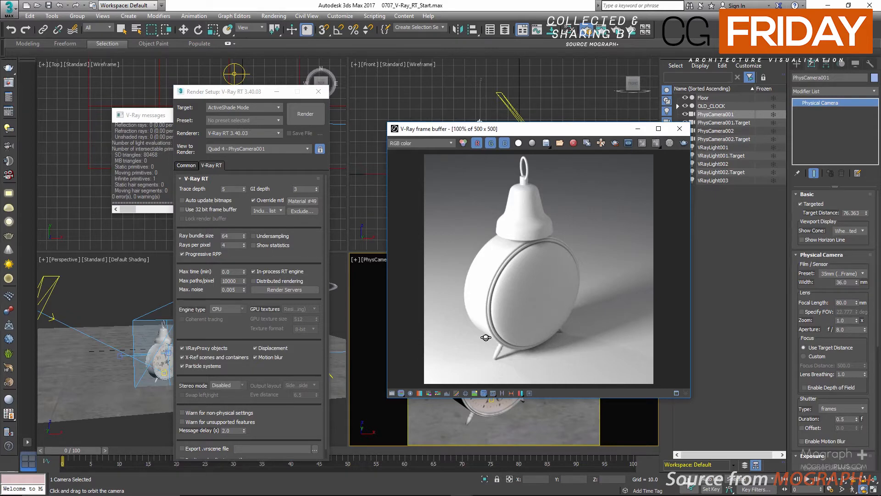
{"action": "left_click", "coordinate": [182, 254]}
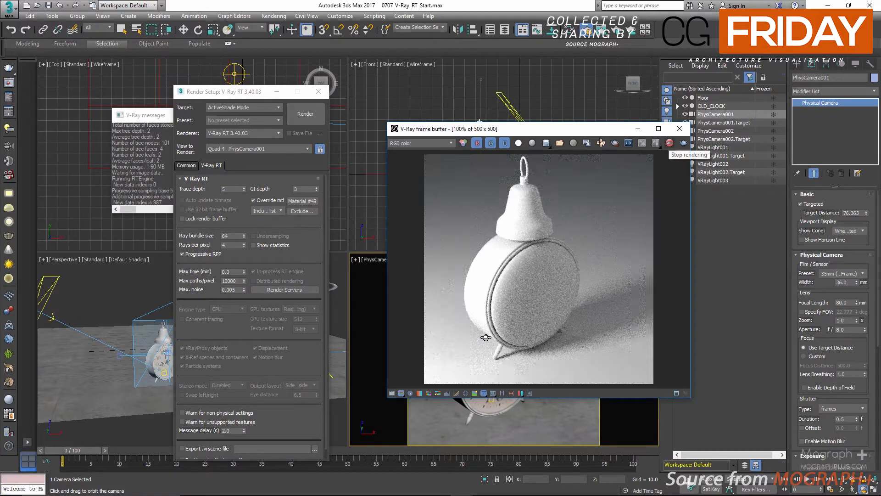
{"action": "left_click", "coordinate": [670, 143]}
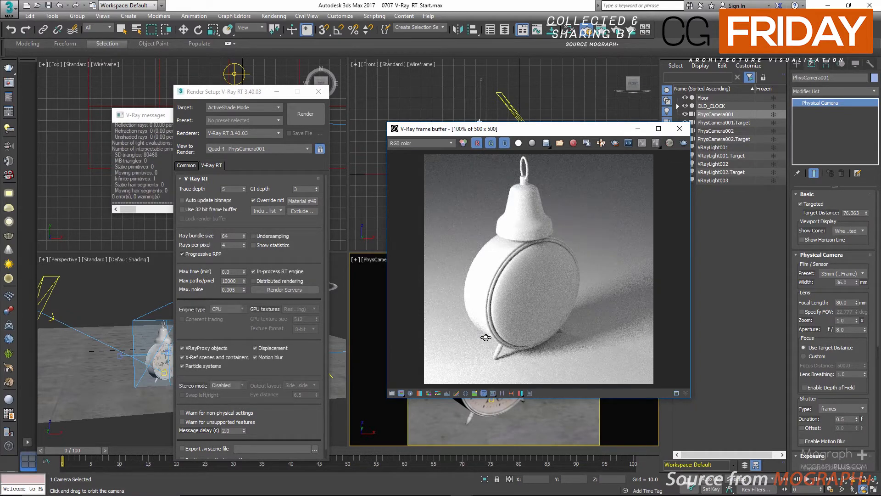
{"action": "left_click", "coordinate": [305, 113]}
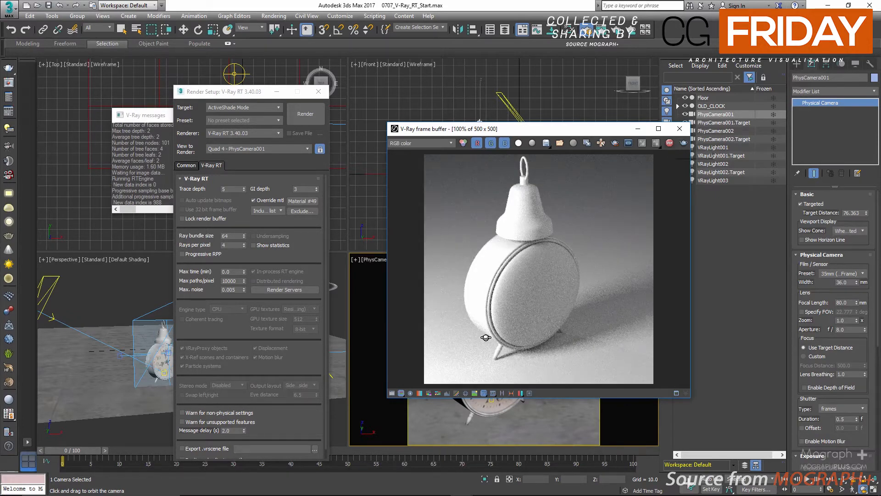
{"action": "left_click", "coordinate": [670, 143]}
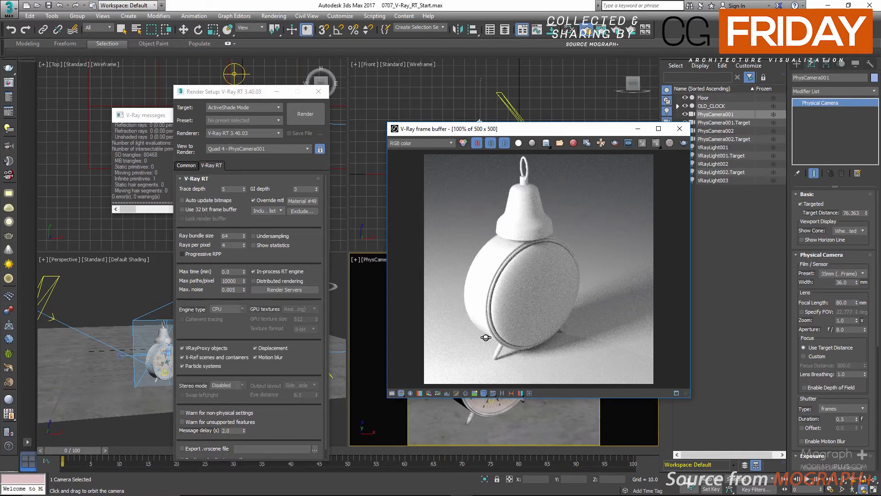
{"action": "left_click", "coordinate": [182, 253]}
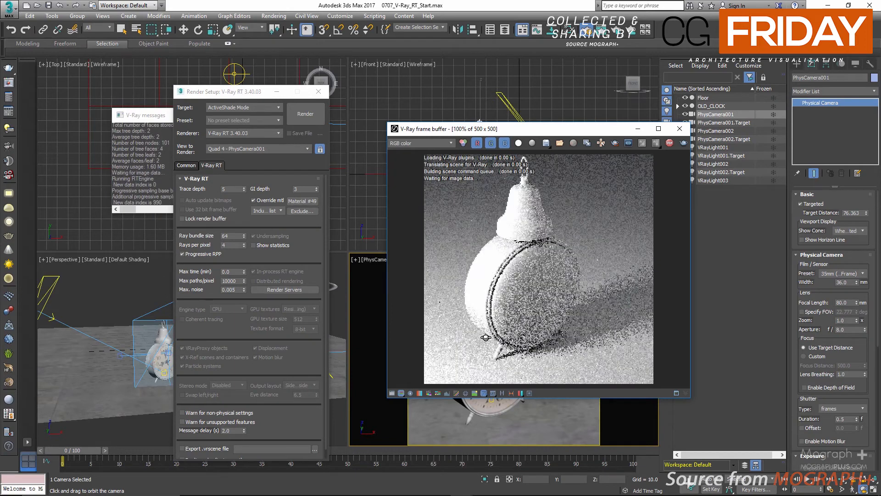
Move the frame buffer clear of the camera viewport and orbit PhysCamera001 slightly back and forth to test the render with Undersampling enabled.
{"action": "left_click_drag", "start_coordinate": [528, 129], "coordinate": [675, 123]}
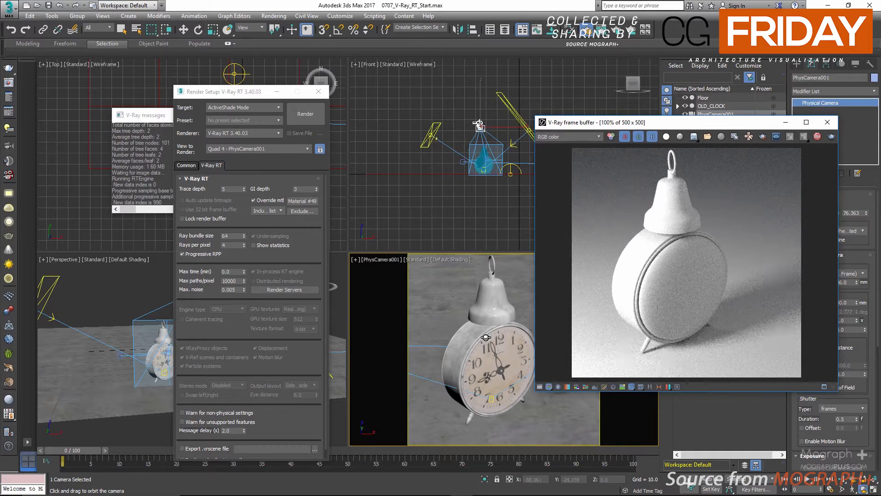
{"action": "mouse_move", "coordinate": [486, 337]}
{"action": "left_mouse_down"}
{"action": "mouse_move", "coordinate": [469, 328]}
{"action": "mouse_move", "coordinate": [481, 348]}
{"action": "mouse_move", "coordinate": [485, 332]}
{"action": "left_mouse_up"}
{"action": "left_click_drag", "start_coordinate": [486, 332], "coordinate": [485, 343]}
{"action": "left_click_drag", "start_coordinate": [486, 344], "coordinate": [485, 333]}
{"action": "left_click_drag", "start_coordinate": [485, 333], "coordinate": [485, 337]}
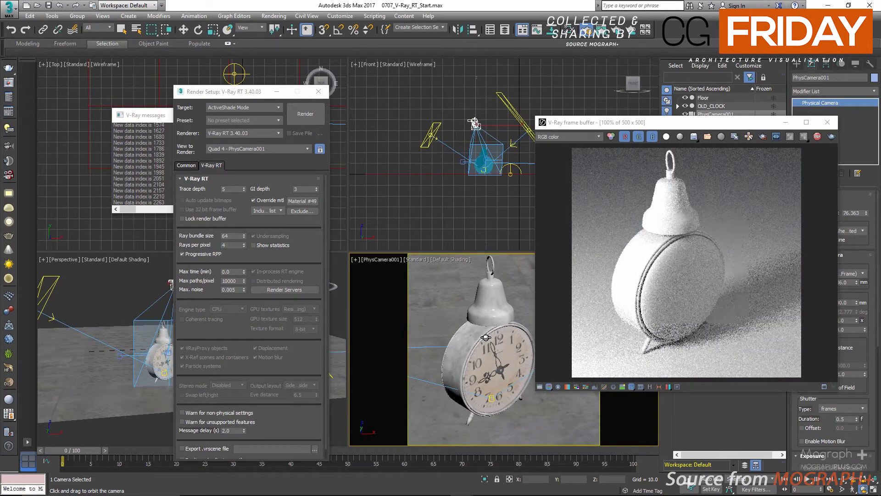
Show the render statistics in the frame buffer, re-initialize the render and turn the statistics off again.
{"action": "left_click", "coordinate": [253, 245]}
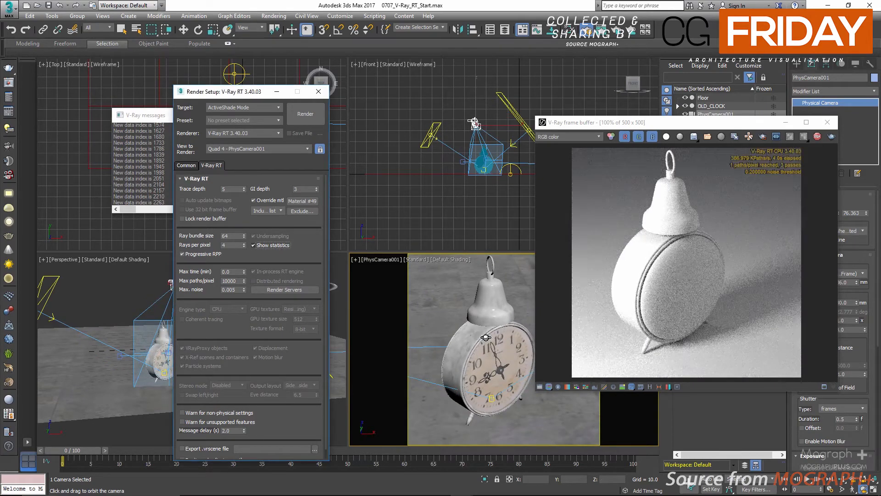
{"action": "left_click_drag", "start_coordinate": [728, 122], "coordinate": [631, 136]}
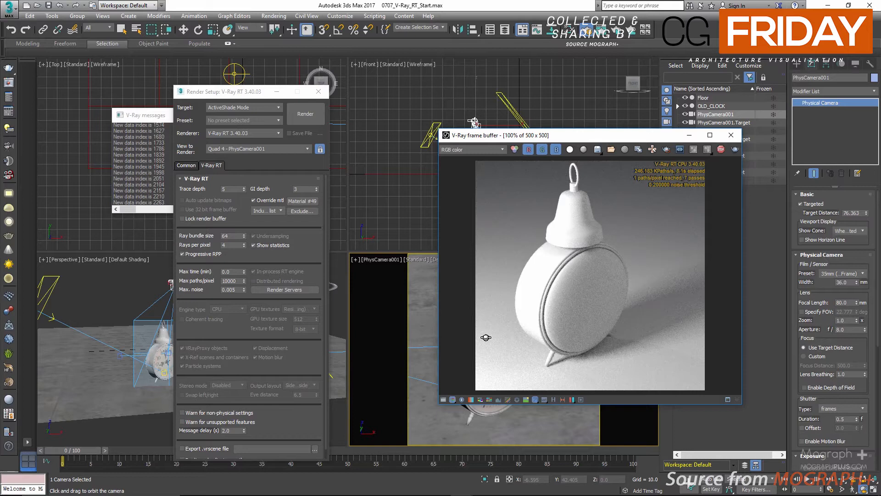
{"action": "right_click", "coordinate": [588, 218]}
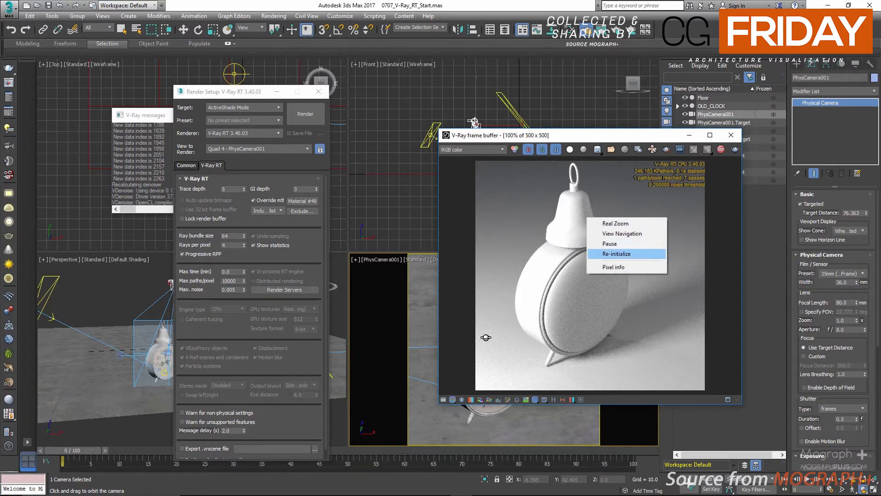
{"action": "left_click", "coordinate": [616, 254]}
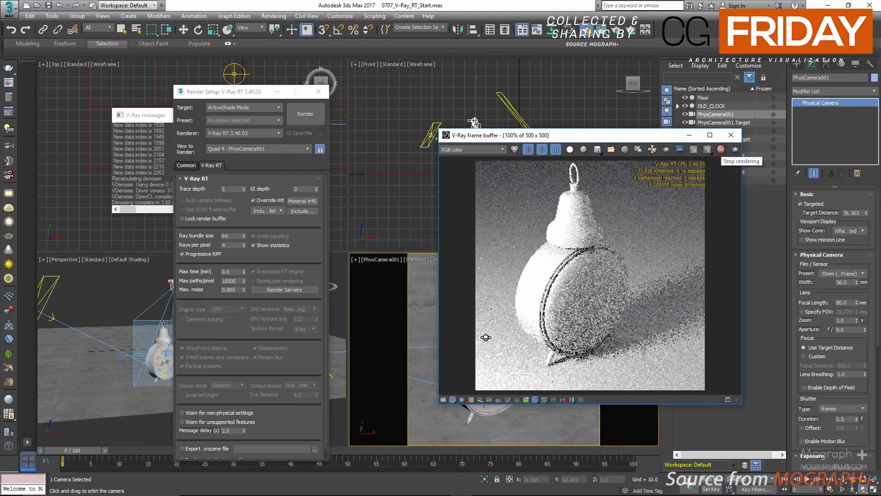
{"action": "left_click", "coordinate": [254, 245]}
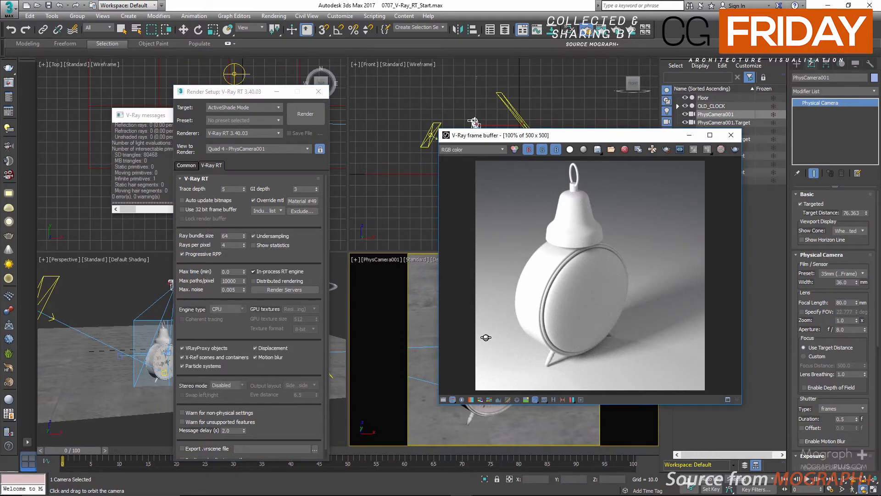
Enable distributed rendering, check the render servers dialog without changes and disable distributed rendering again.
{"action": "left_click", "coordinate": [253, 272]}
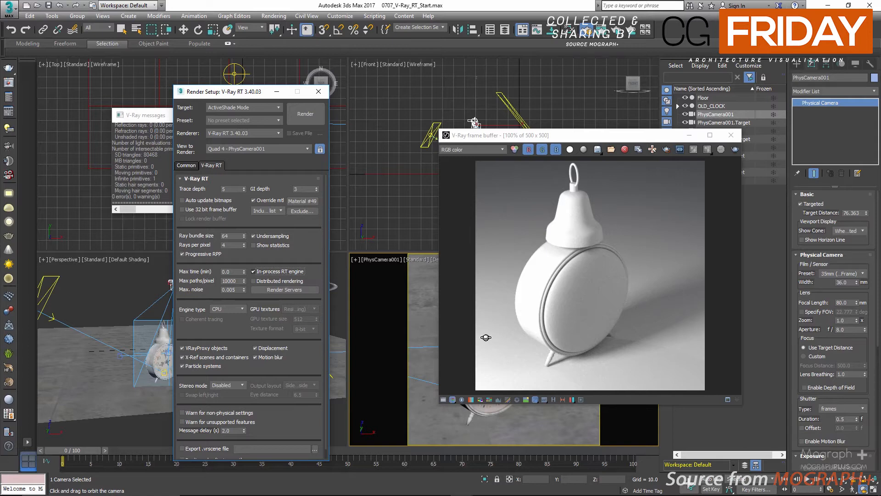
{"action": "left_click", "coordinate": [253, 281]}
{"action": "left_click", "coordinate": [285, 290]}
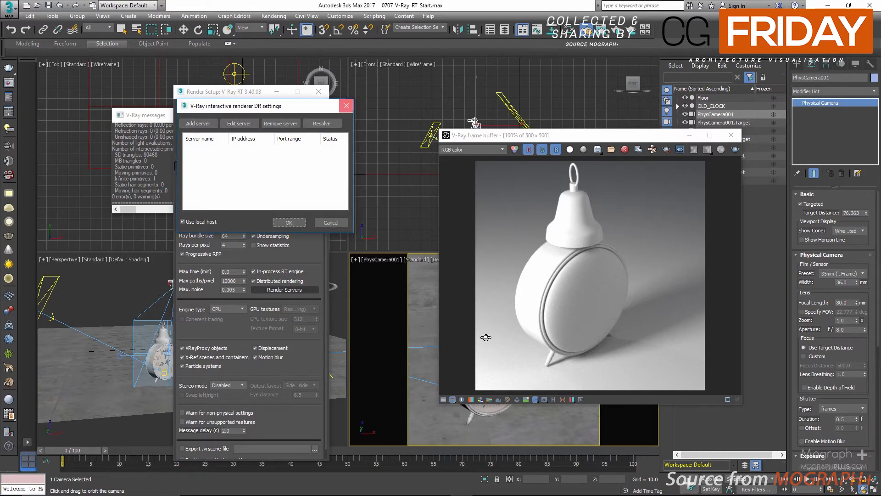
{"action": "left_click", "coordinate": [346, 106]}
{"action": "left_click", "coordinate": [253, 281]}
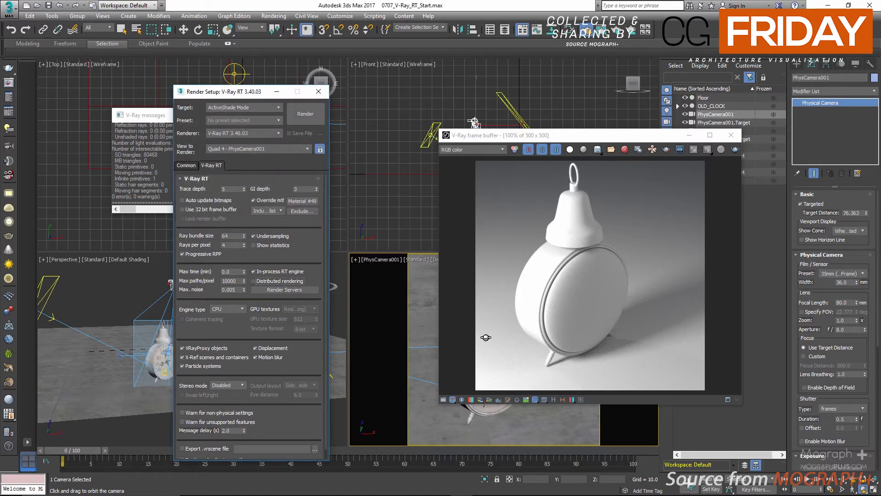
Switch the V-Ray RT engine type to CUDA and toggle coherent tracing on and back off.
{"action": "left_click", "coordinate": [228, 309]}
{"action": "left_click", "coordinate": [225, 316]}
{"action": "left_click", "coordinate": [228, 308]}
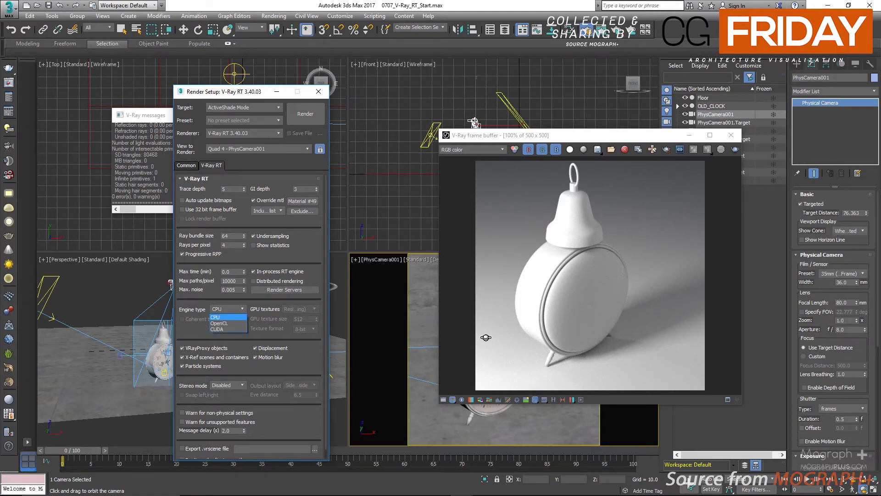
{"action": "left_click", "coordinate": [225, 330]}
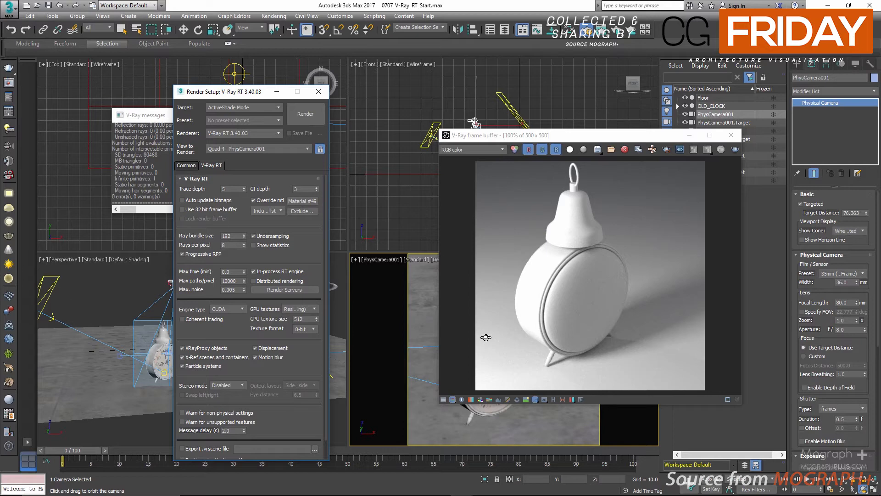
{"action": "left_click", "coordinate": [182, 319]}
{"action": "left_click", "coordinate": [182, 319]}
Review the GPU texture mode, texture size and texture format options, keeping Resize textures (no paging), and return the engine type to CPU.
{"action": "left_click", "coordinate": [299, 309]}
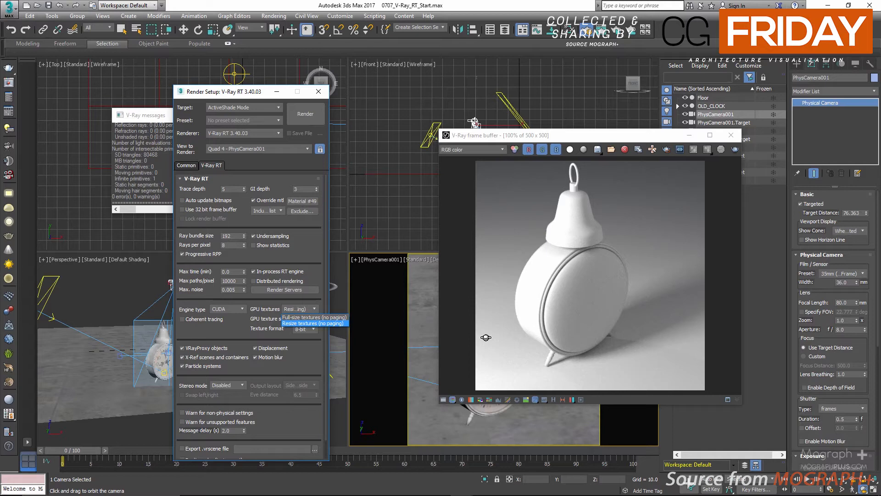
{"action": "left_click", "coordinate": [313, 323]}
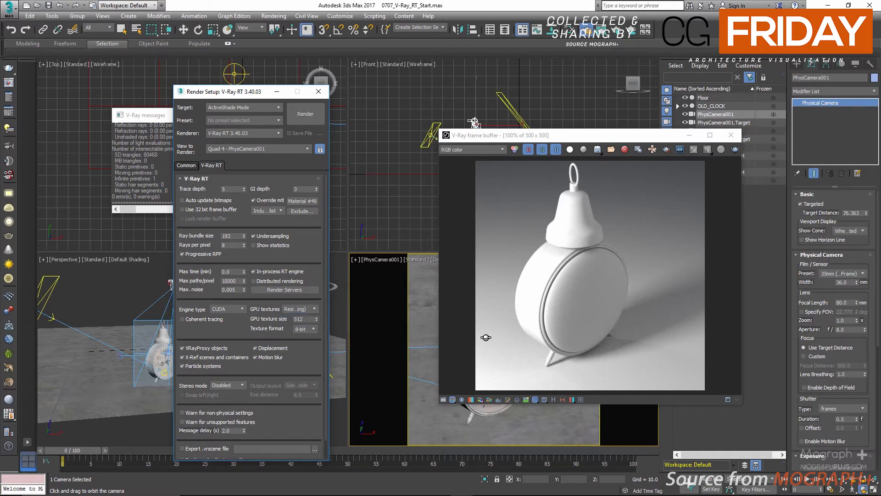
{"action": "left_click", "coordinate": [228, 309]}
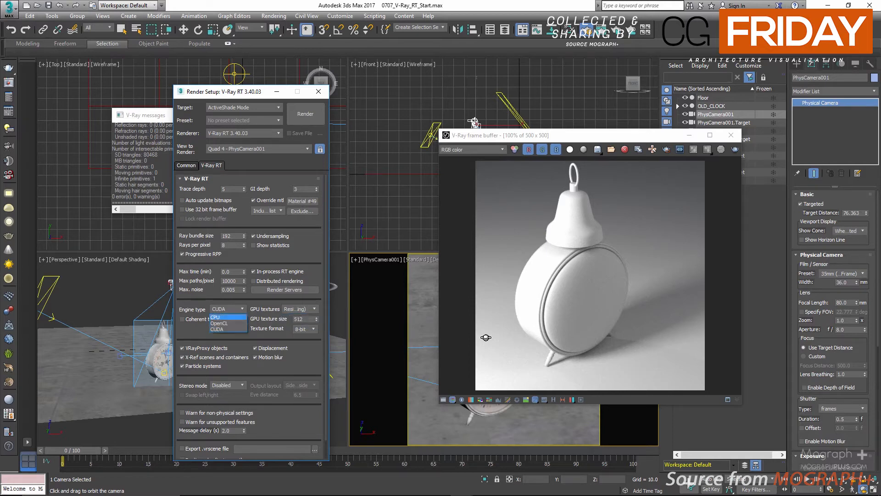
{"action": "left_click", "coordinate": [228, 329]}
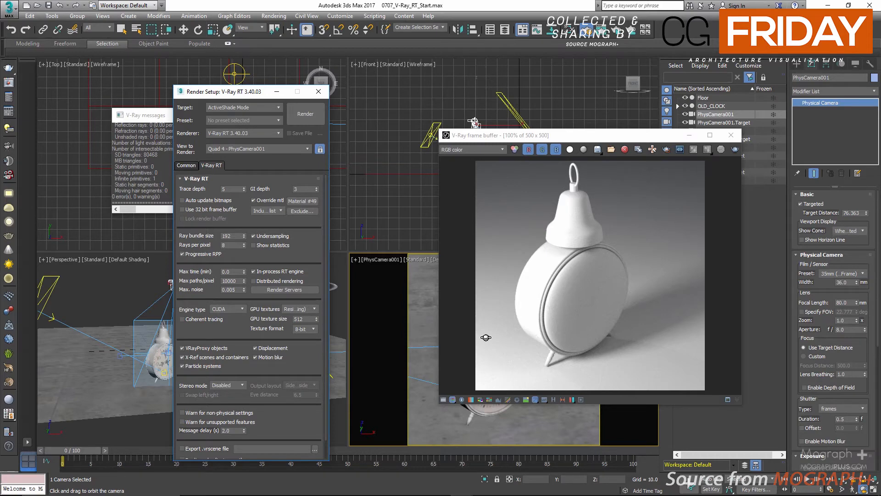
{"action": "left_click", "coordinate": [299, 309]}
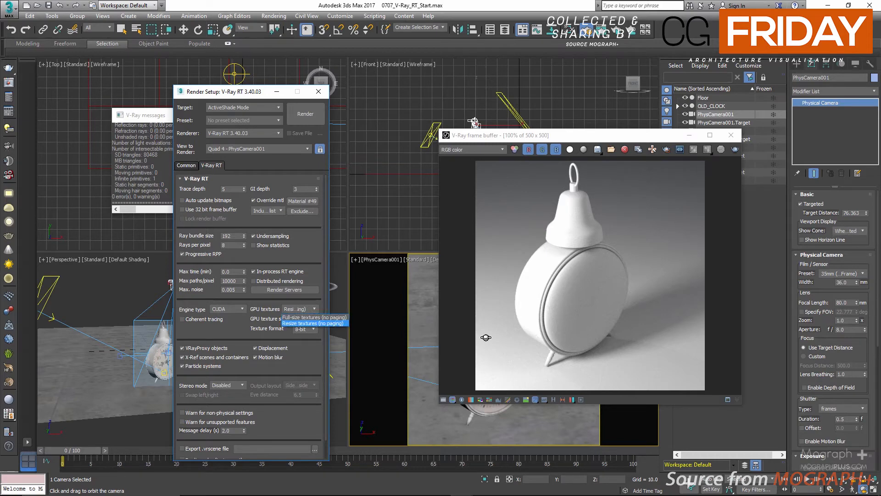
{"action": "left_click", "coordinate": [313, 323]}
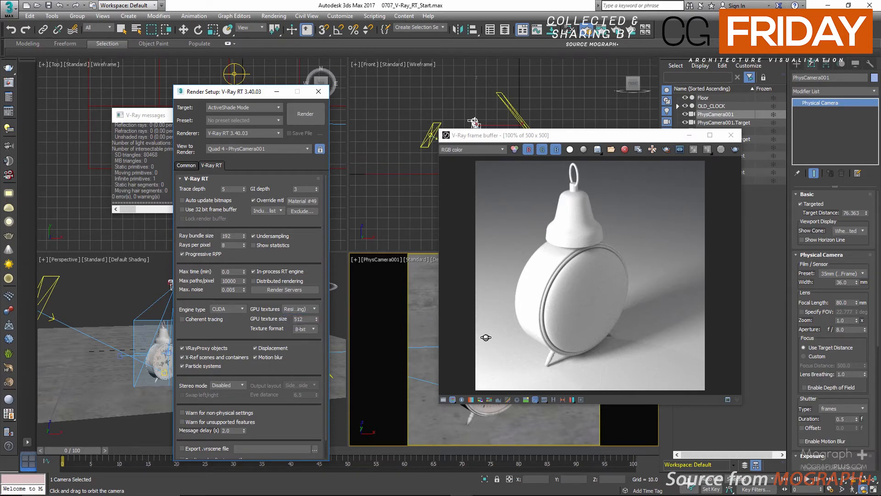
{"action": "double_click", "coordinate": [300, 319]}
{"action": "scroll", "coordinate": [275, 317], "scroll_direction": "down", "scroll_amount": 1}
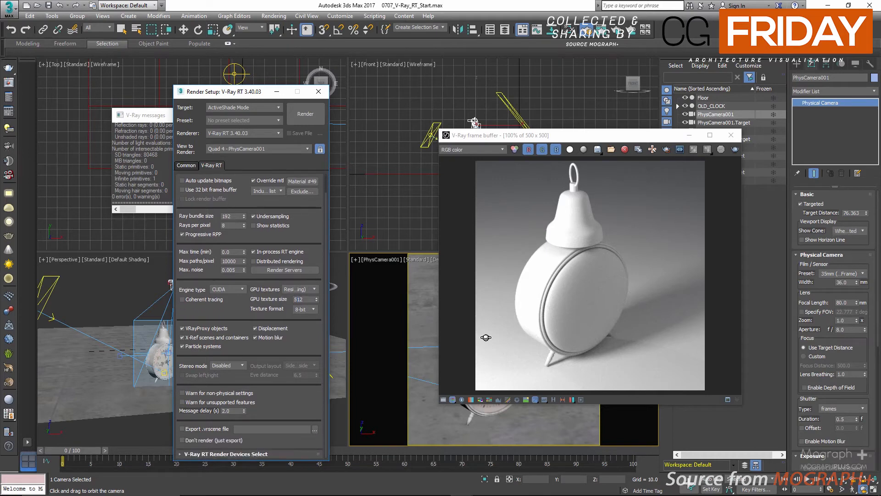
{"action": "left_click", "coordinate": [305, 309]}
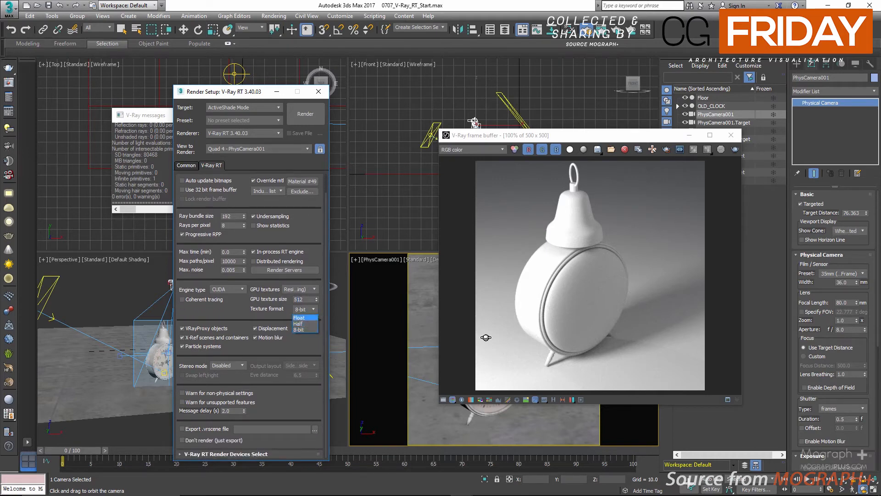
{"action": "left_click", "coordinate": [305, 309]}
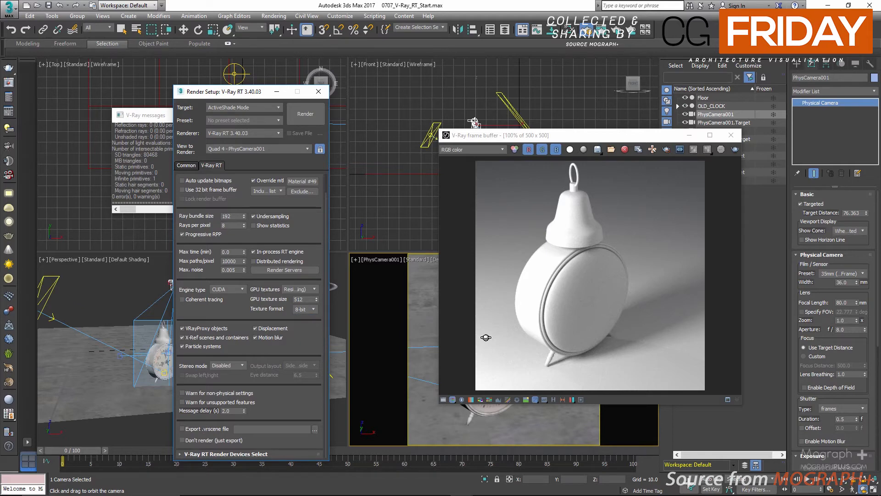
{"action": "left_click", "coordinate": [228, 290]}
{"action": "left_click", "coordinate": [228, 297]}
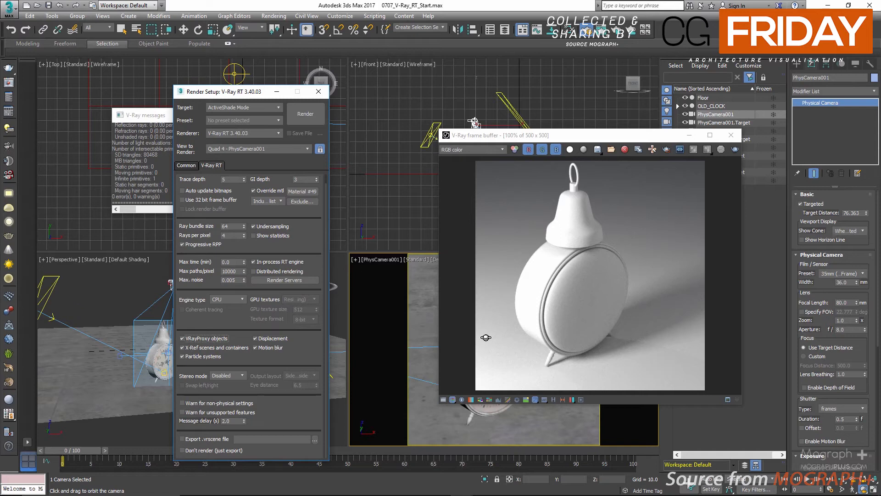
{"action": "left_click", "coordinate": [183, 348]}
{"action": "left_click", "coordinate": [183, 347]}
{"action": "left_click", "coordinate": [183, 356]}
{"action": "left_click", "coordinate": [255, 338]}
Set the stereo mode to Left/Right with an eye distance of 20 and start the stereo render.
{"action": "left_click", "coordinate": [228, 376]}
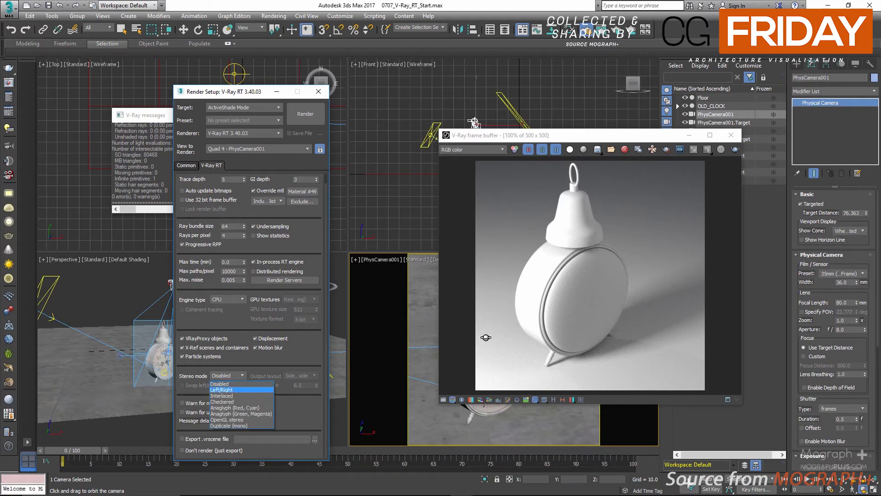
{"action": "left_click", "coordinate": [225, 389]}
{"action": "double_click", "coordinate": [298, 385]}
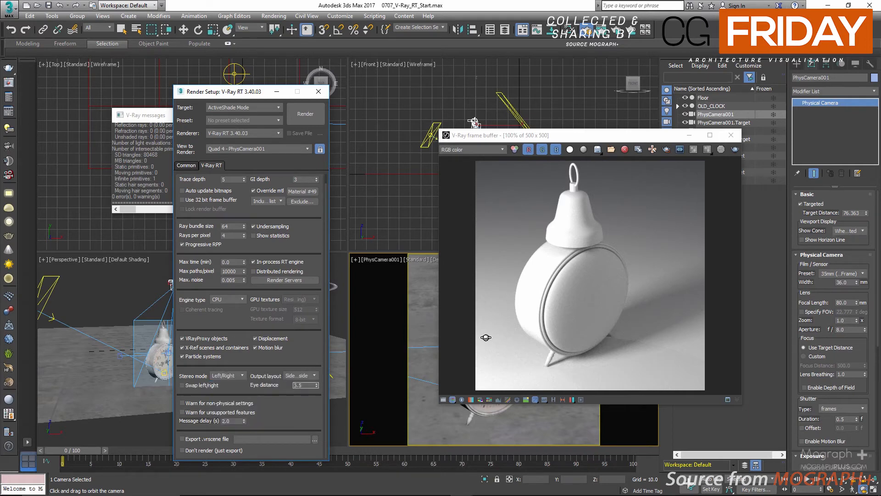
{"action": "type", "text": "20"}
{"action": "key", "text": "Return"}
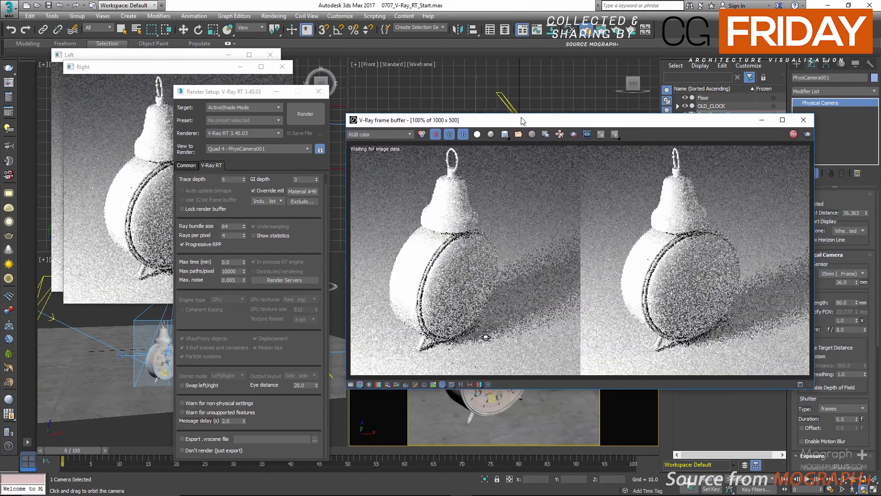
Arrange the Left and Right stereo windows side by side and display the frame buffer as stereo red/cyan.
{"action": "left_click_drag", "start_coordinate": [245, 95], "coordinate": [214, 351]}
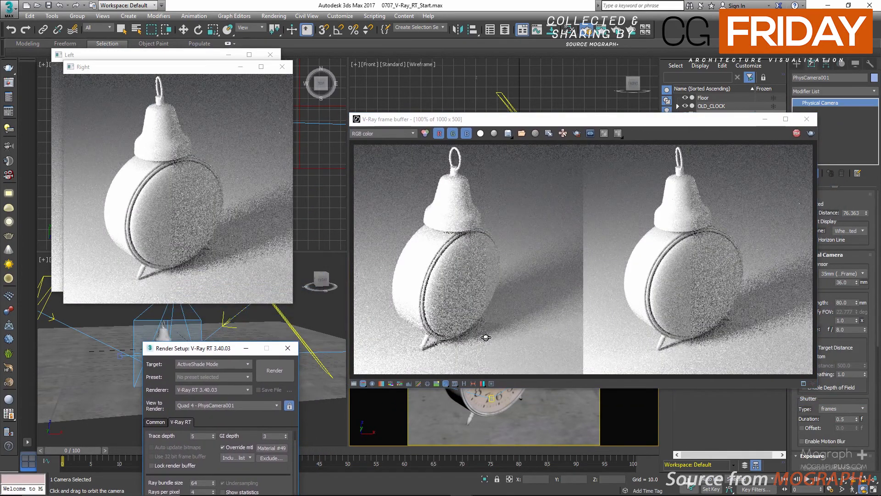
{"action": "left_click_drag", "start_coordinate": [485, 124], "coordinate": [474, 200]}
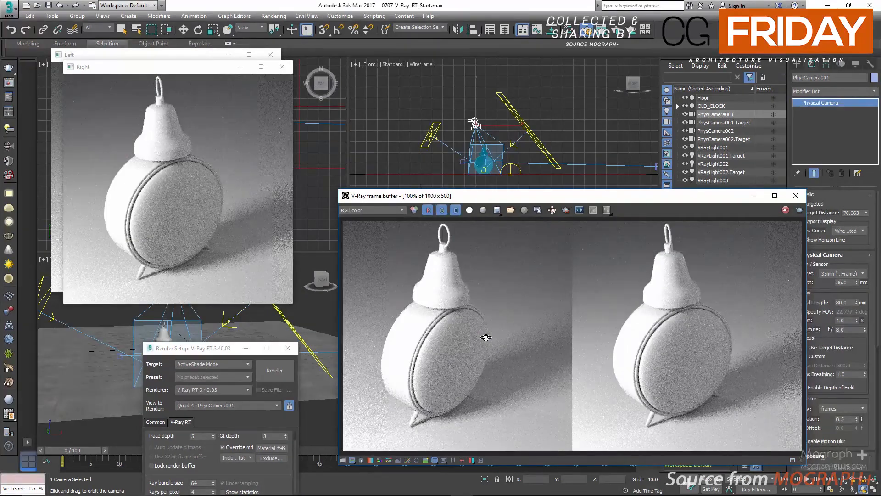
{"action": "left_click_drag", "start_coordinate": [122, 71], "coordinate": [352, 53]}
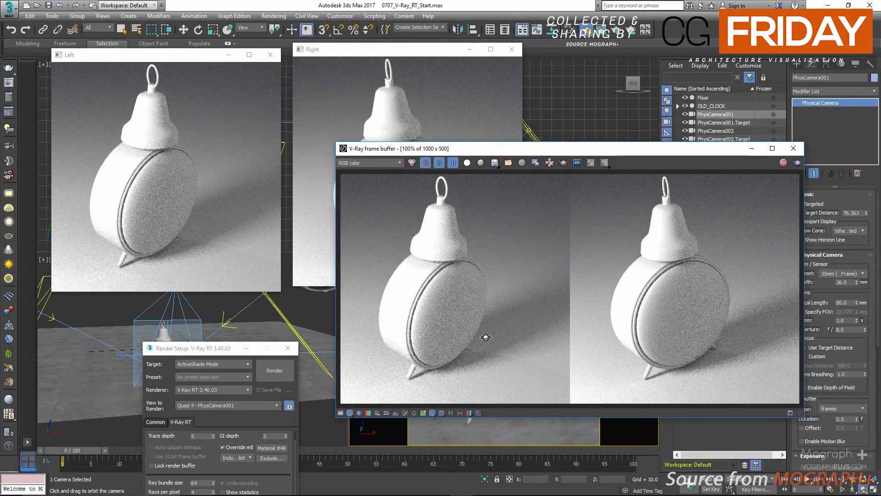
{"action": "left_click", "coordinate": [469, 412]}
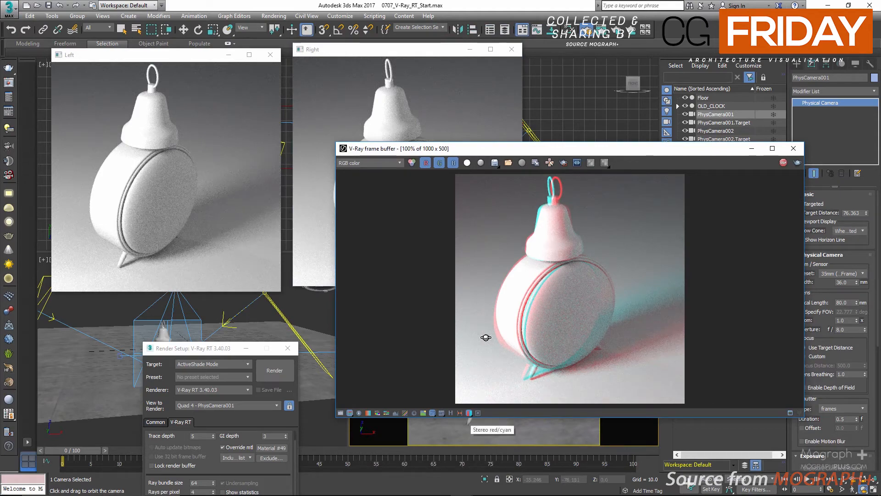
Turn off the stereo red/cyan display in the frame buffer, stop the render, and move Render Setup fully into view.
{"action": "left_click", "coordinate": [469, 413]}
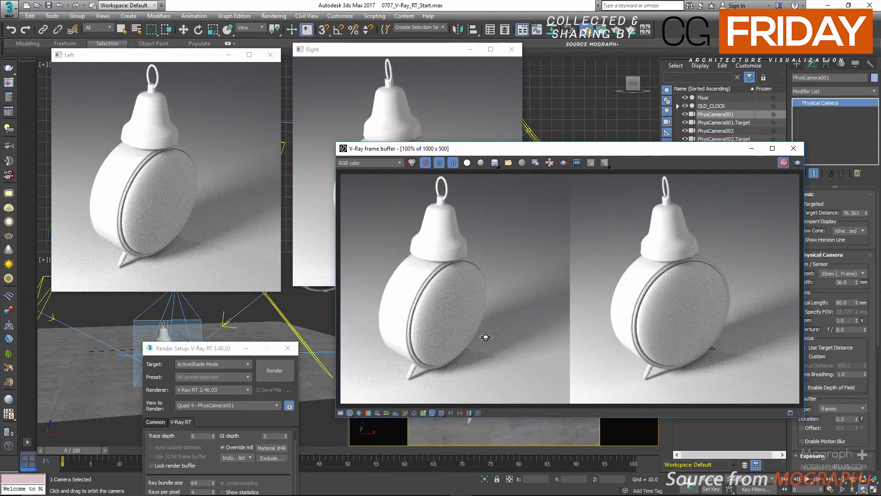
{"action": "left_click", "coordinate": [783, 162]}
{"action": "left_click_drag", "start_coordinate": [226, 349], "coordinate": [273, 91]}
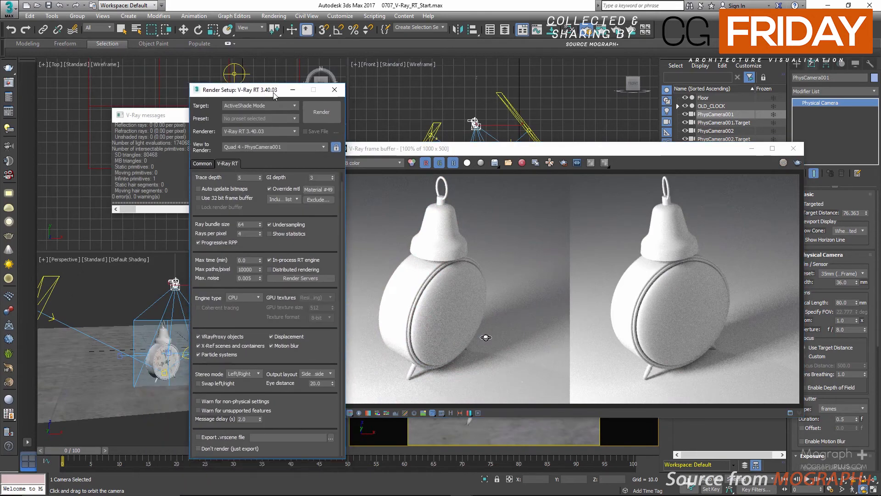
Render the clock with the Anaglyph (Red, Cyan) stereo mode, stop it, and return the stereo mode to Left/Right.
{"action": "left_click", "coordinate": [245, 373]}
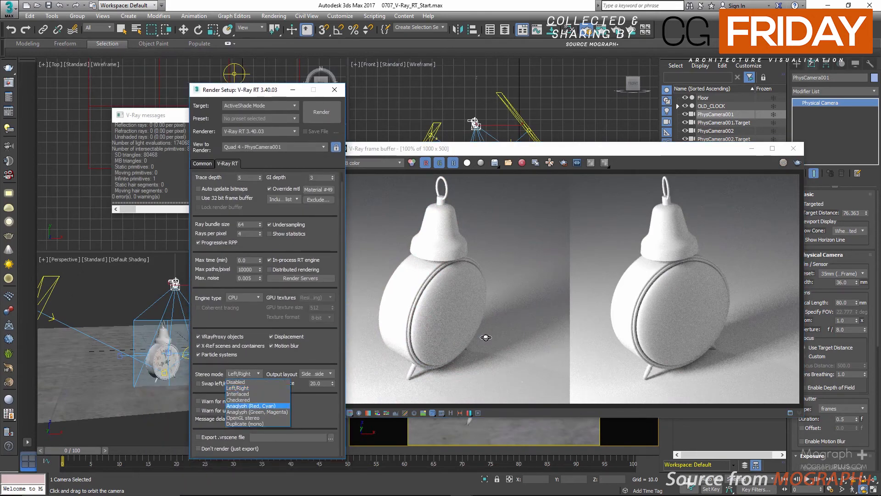
{"action": "left_click", "coordinate": [250, 406]}
{"action": "left_click", "coordinate": [322, 112]}
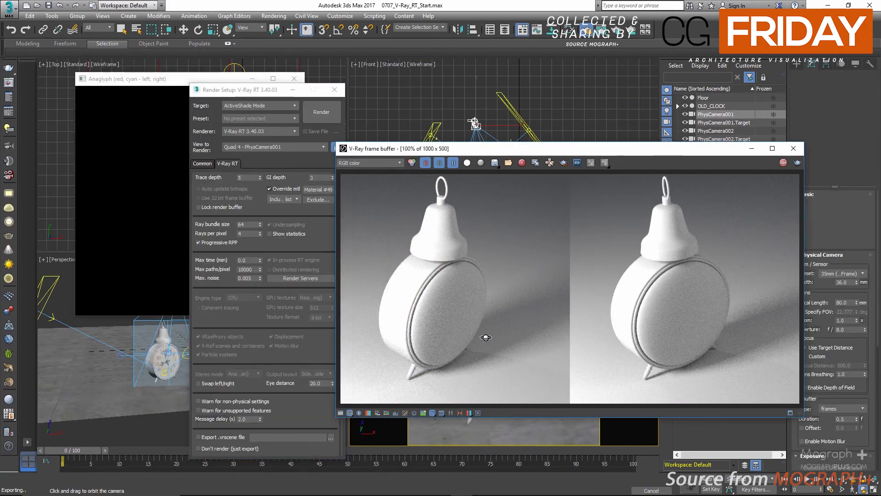
{"action": "left_click_drag", "start_coordinate": [254, 115], "coordinate": [200, 401]}
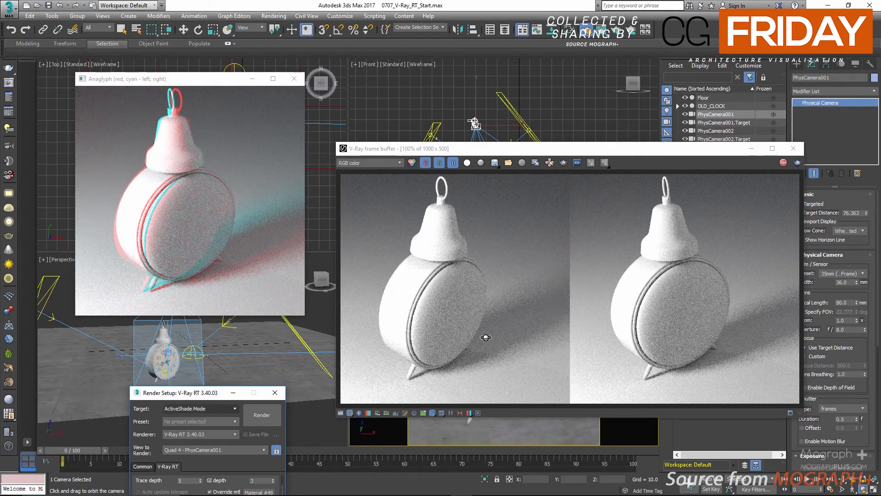
{"action": "left_click_drag", "start_coordinate": [216, 393], "coordinate": [324, 100]}
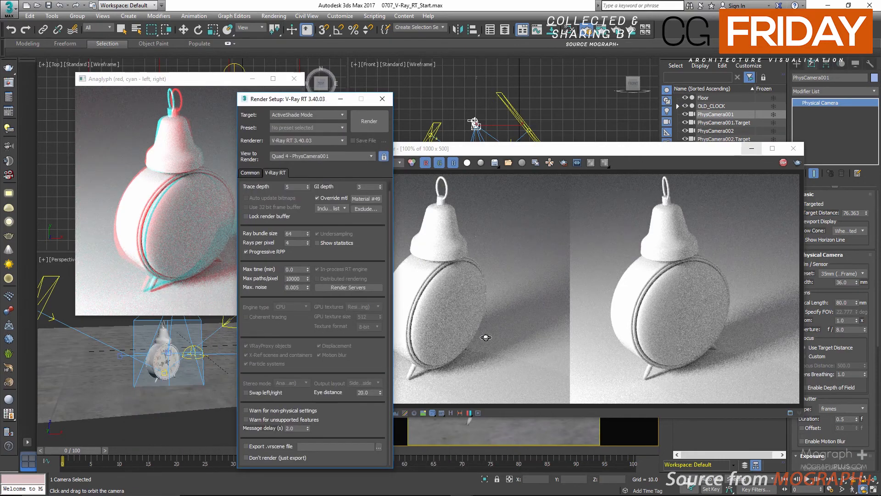
{"action": "left_click", "coordinate": [783, 162]}
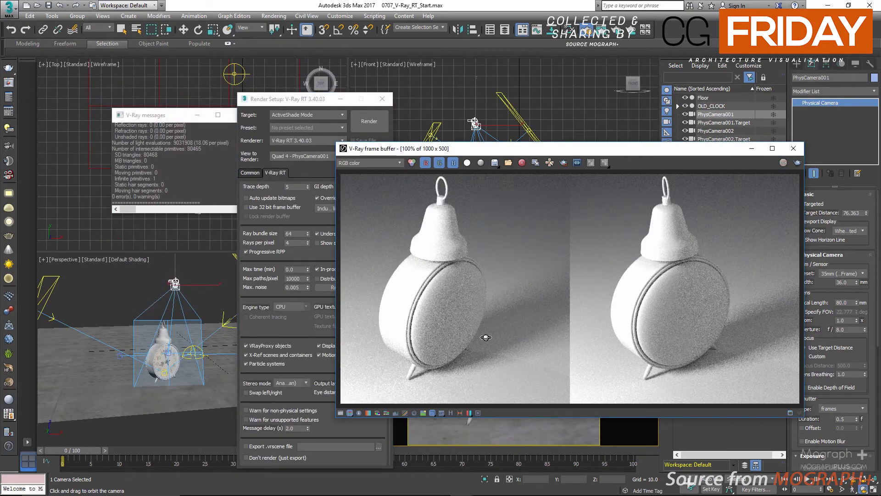
{"action": "left_click", "coordinate": [298, 382]}
{"action": "left_click", "coordinate": [296, 396]}
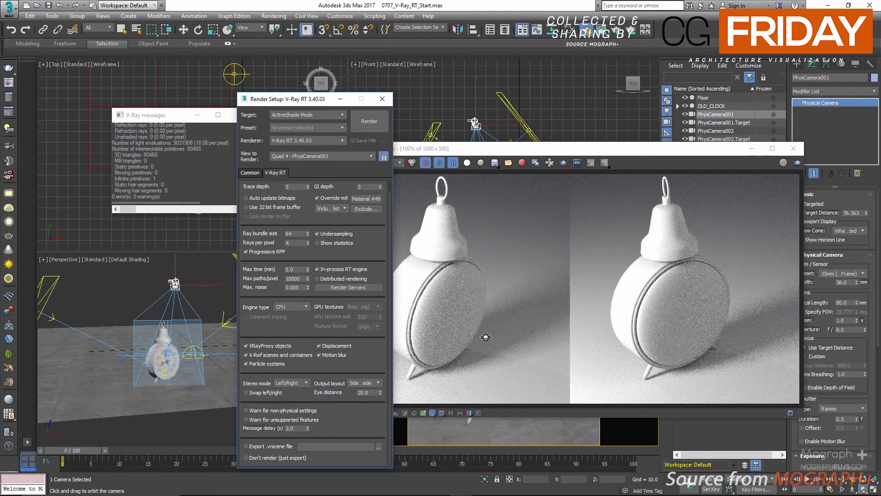
Turn on the warnings for non-physical settings and unsupported features, and close the frame buffer.
{"action": "left_click", "coordinate": [246, 410]}
{"action": "left_click", "coordinate": [793, 148]}
{"action": "left_click_drag", "start_coordinate": [294, 99], "coordinate": [300, 87]}
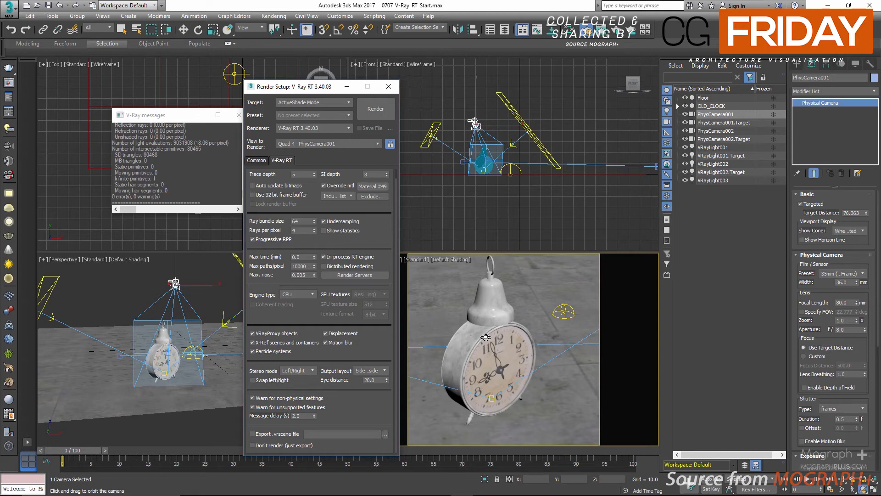
Make VRayLight001 invisible, render the stereo view to test the non-physical settings warning, and stop the render.
{"action": "left_click", "coordinate": [714, 148]}
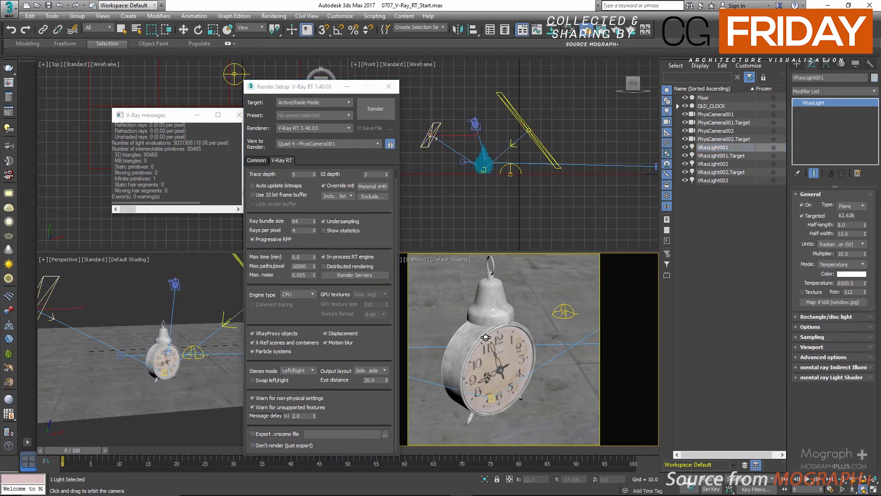
{"action": "left_click", "coordinate": [810, 326]}
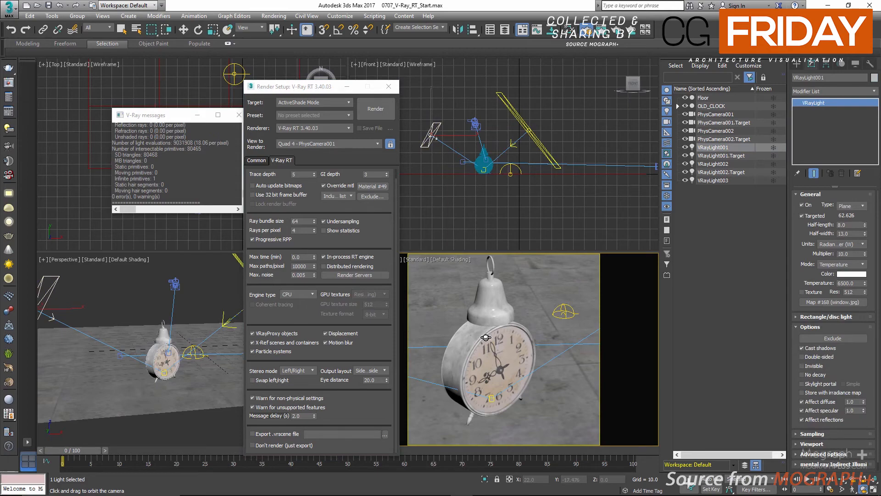
{"action": "left_click", "coordinate": [375, 108]}
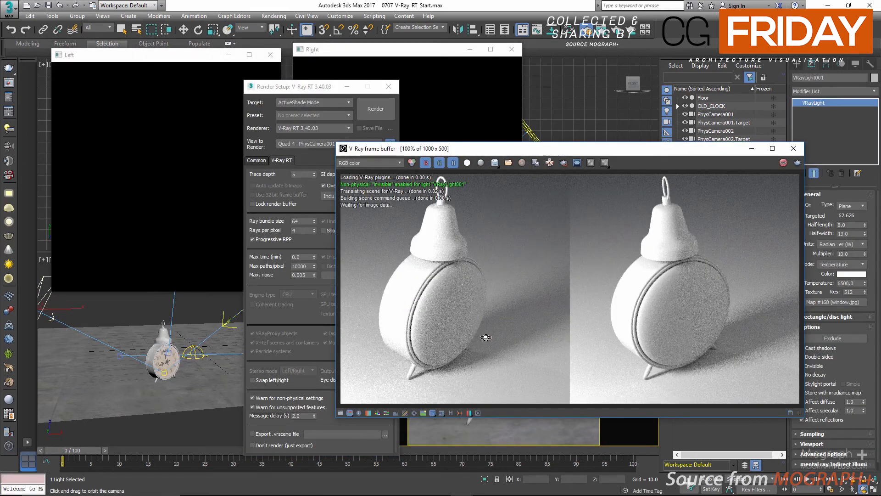
{"action": "left_click", "coordinate": [784, 162]}
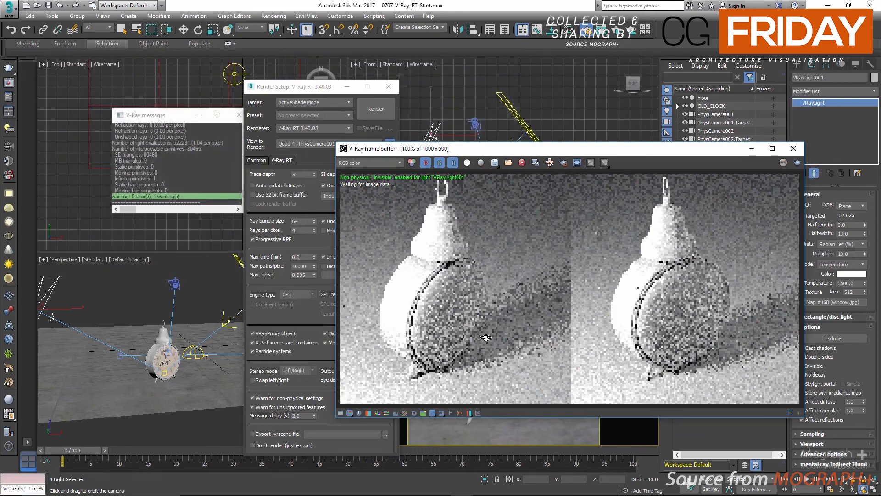
Disable the stereo mode, render the camera view again, and stop the render.
{"action": "left_click", "coordinate": [312, 370]}
{"action": "left_click", "coordinate": [290, 378]}
{"action": "left_click", "coordinate": [376, 109]}
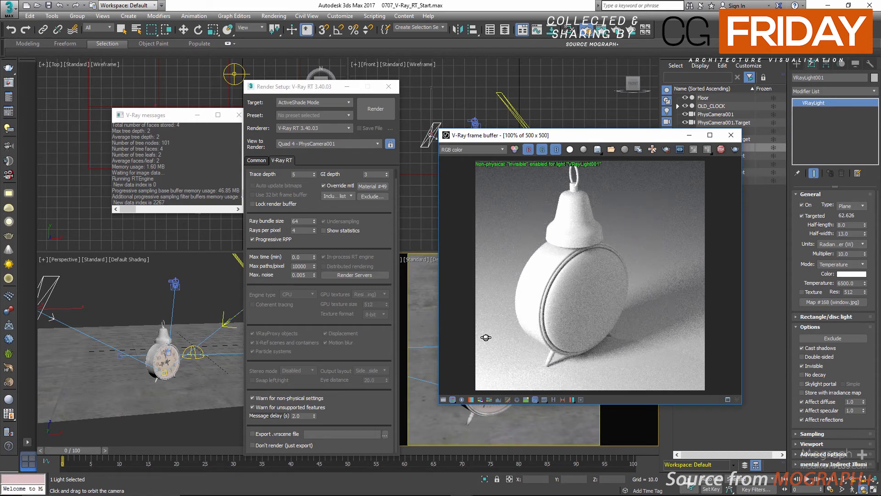
{"action": "left_click", "coordinate": [721, 149]}
Turn off the Invisible option of VRayLight001 and close the frame buffer.
{"action": "left_click", "coordinate": [802, 366]}
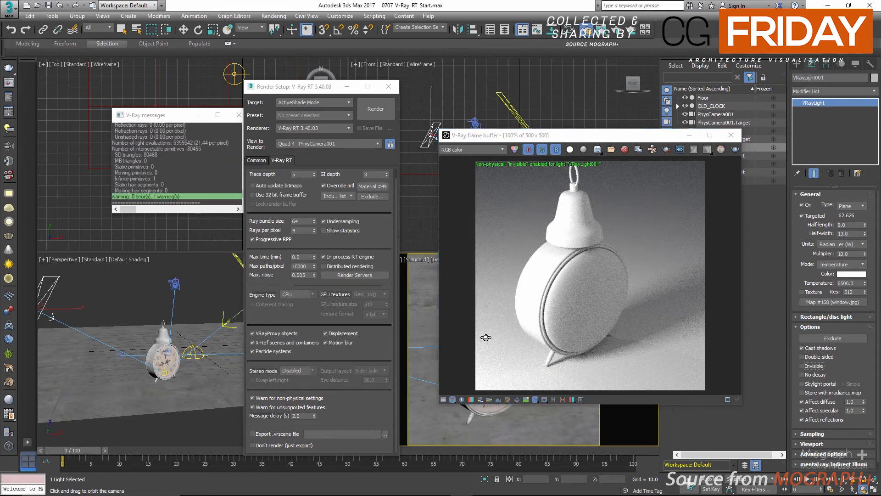
{"action": "left_click", "coordinate": [731, 135]}
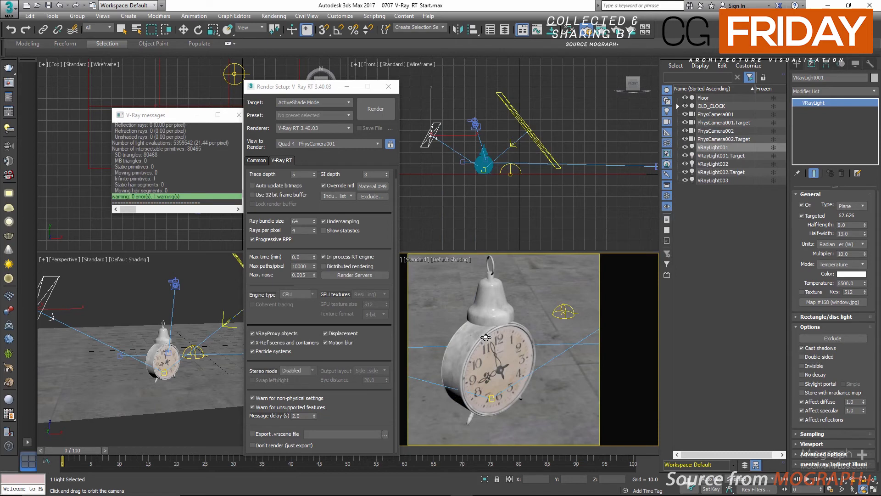
Test the render message delay at 20 seconds and at 0 seconds.
{"action": "key", "text": "F10"}
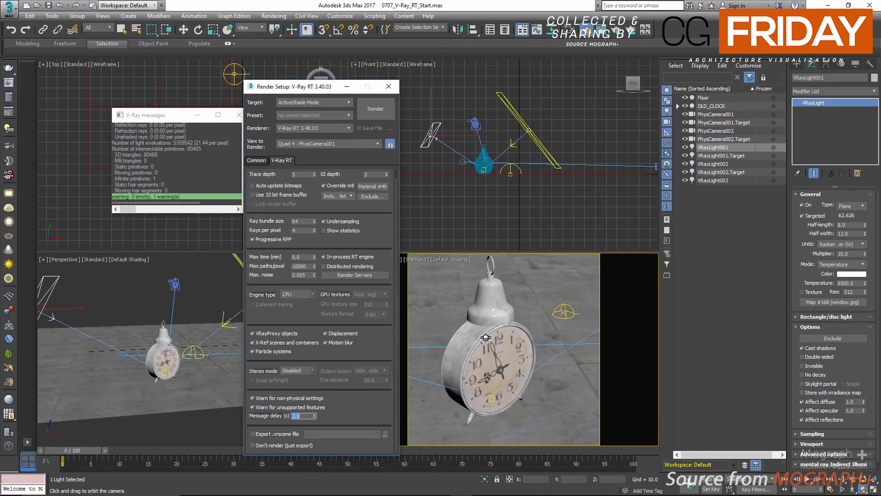
{"action": "type", "text": "20"}
{"action": "key", "text": "Return"}
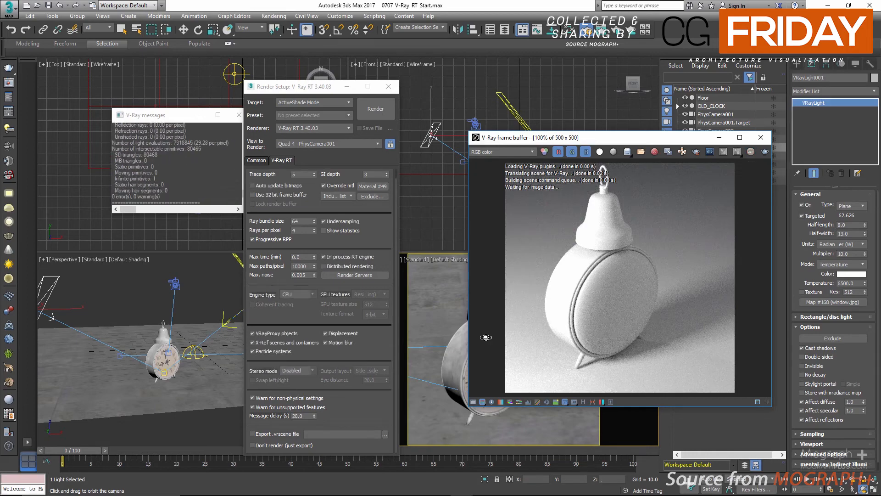
{"action": "type", "text": "0"}
{"action": "key", "text": "Return"}
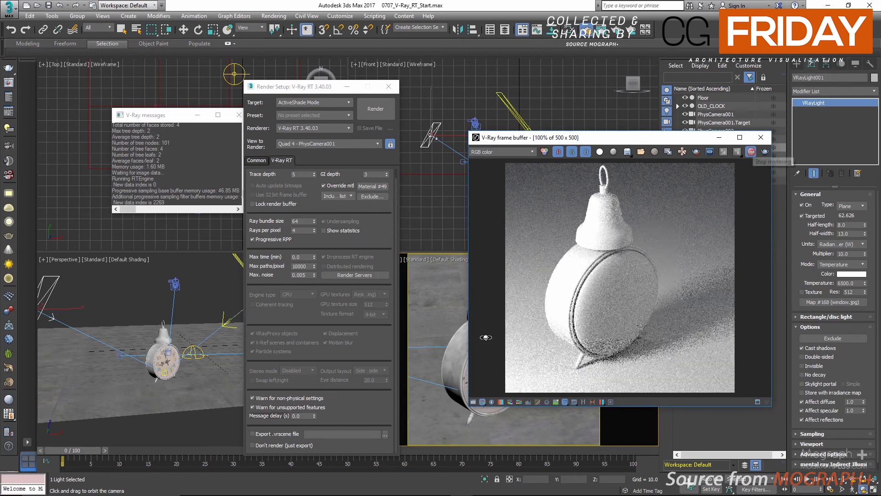
Set the message delay to 2 seconds and turn off the warnings for unsupported features and non-physical settings.
{"action": "double_click", "coordinate": [298, 416]}
{"action": "type", "text": "2"}
{"action": "left_click", "coordinate": [253, 407]}
{"action": "left_click", "coordinate": [253, 398]}
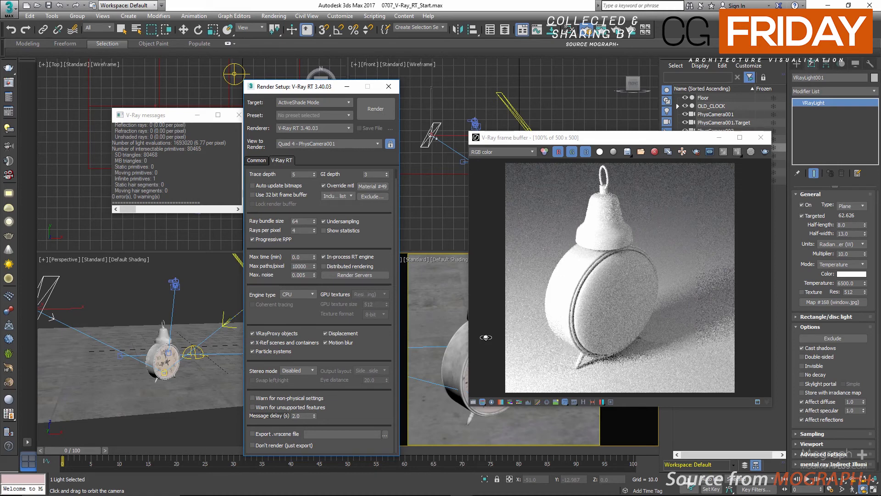
Toggle the Export .vrscene file and Don't render (just export) options on and back off.
{"action": "left_click", "coordinate": [252, 434]}
{"action": "left_click_drag", "start_coordinate": [299, 86], "coordinate": [209, 85]}
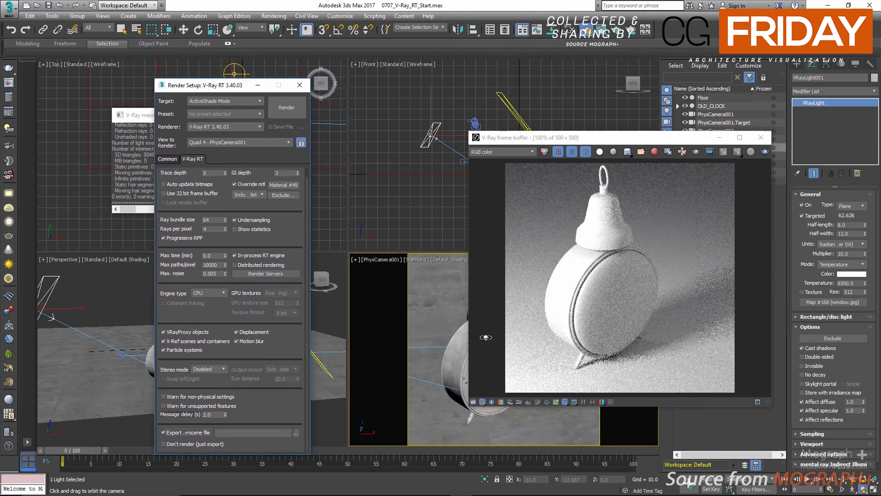
{"action": "left_click", "coordinate": [164, 444]}
{"action": "left_click", "coordinate": [164, 432]}
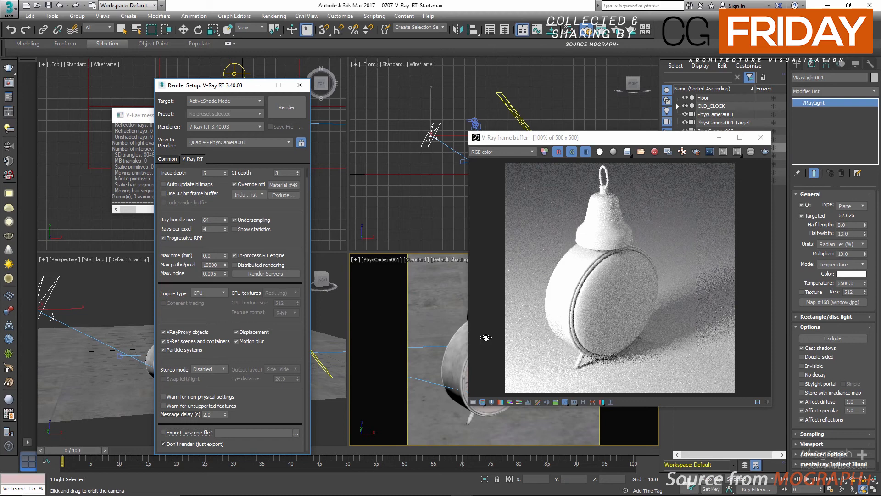
Review the export options of the .vrscene exporter for the scene and close it without exporting.
{"action": "right_click", "coordinate": [486, 337]}
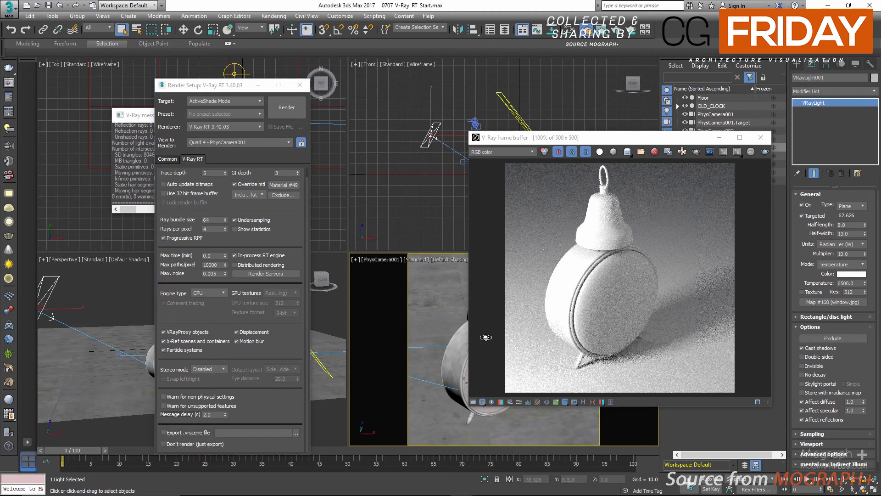
{"action": "right_click", "coordinate": [486, 337]}
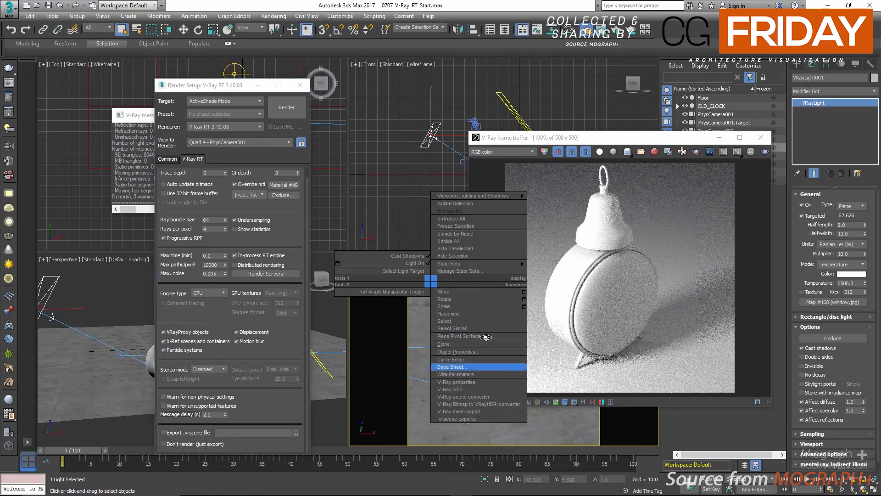
{"action": "left_click", "coordinate": [459, 418]}
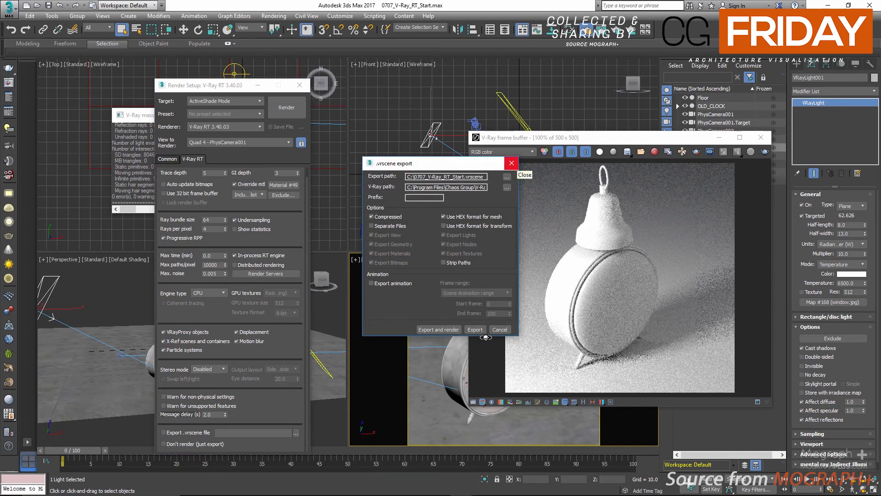
{"action": "left_click", "coordinate": [511, 163]}
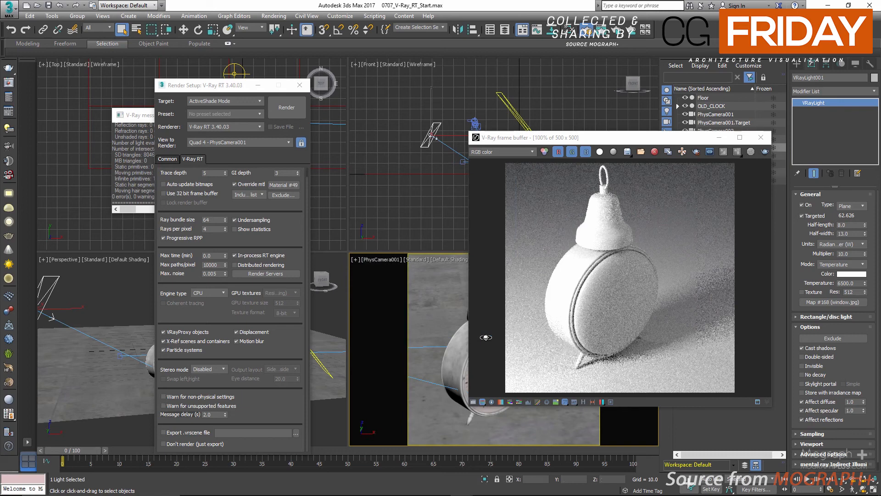
Switch the engine type to CUDA to reveal the V-Ray RT Render Devices Select settings, and return it to CPU.
{"action": "left_click", "coordinate": [209, 293]}
{"action": "left_click", "coordinate": [205, 313]}
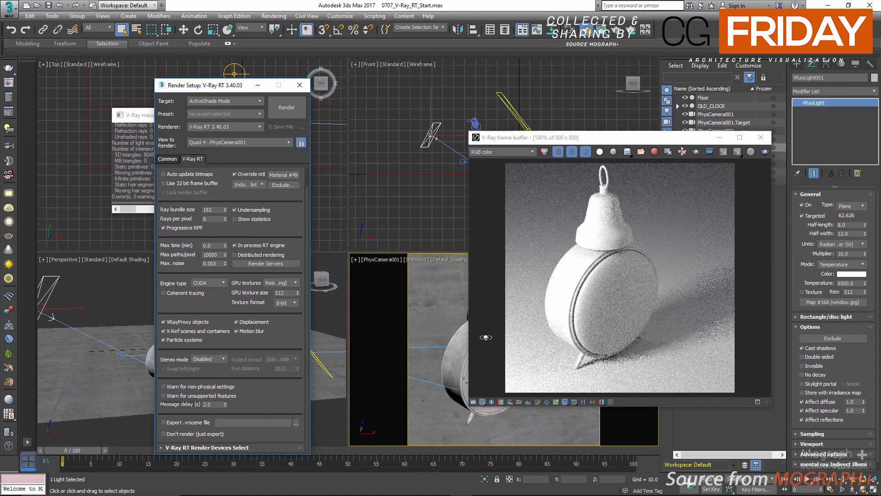
{"action": "left_click", "coordinate": [209, 283]}
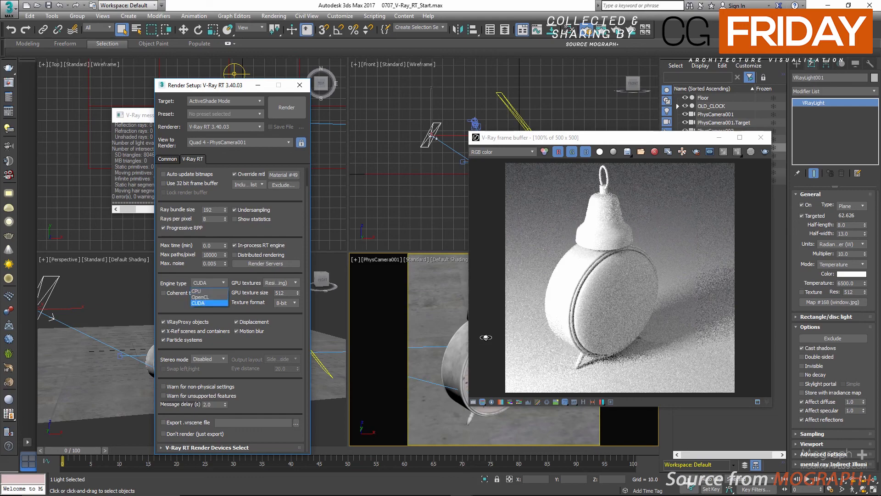
{"action": "left_click", "coordinate": [206, 292]}
Start the ActiveShade render with the CPU engine and move the frame buffer clear of the camera viewport.
{"action": "left_click", "coordinate": [287, 107]}
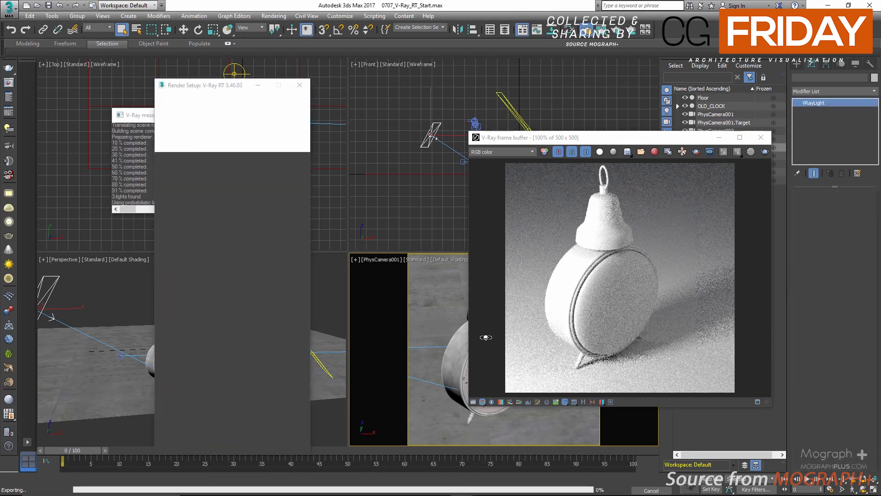
{"action": "left_click_drag", "start_coordinate": [543, 138], "coordinate": [129, 135]}
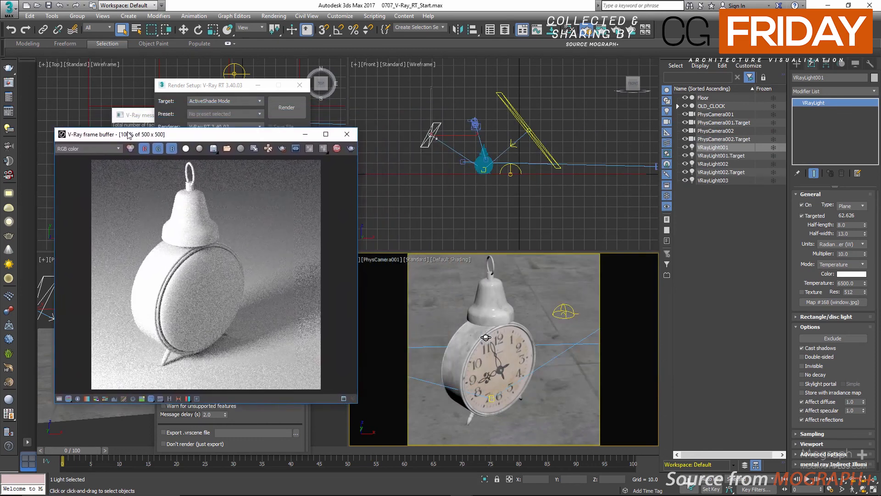
Enable Real Zoom in the V-Ray frame buffer and zoom the clock render in and back out.
{"action": "right_click", "coordinate": [160, 200]}
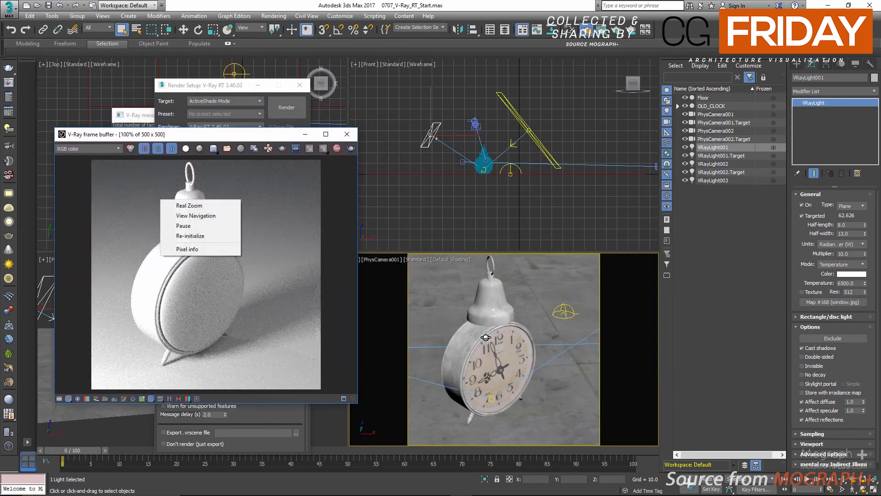
{"action": "left_click", "coordinate": [189, 205]}
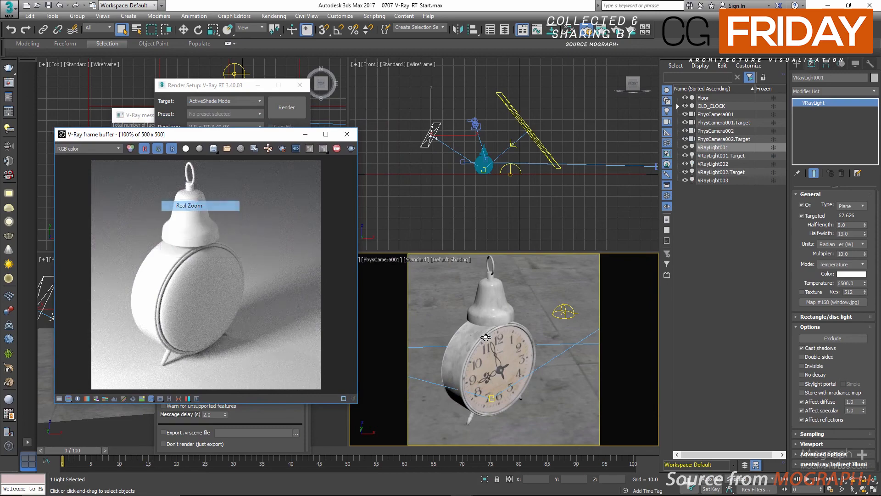
{"action": "scroll", "coordinate": [218, 241], "scroll_direction": "up", "scroll_amount": 4}
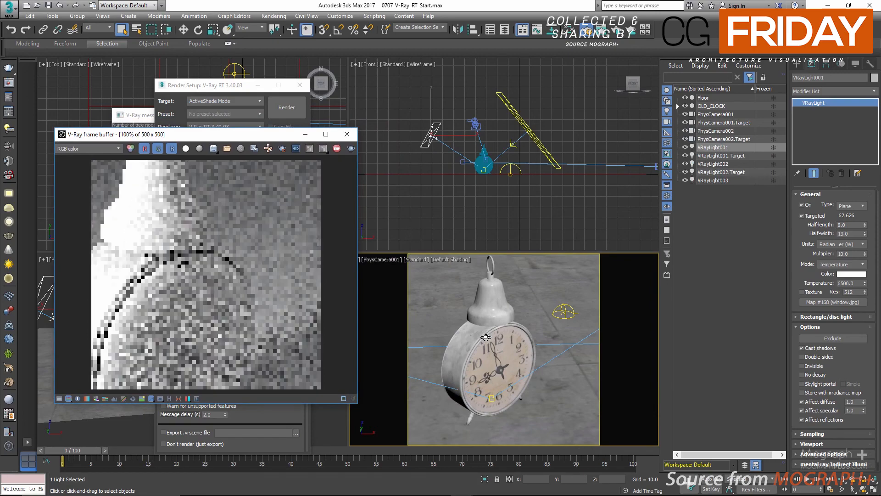
{"action": "scroll", "coordinate": [218, 242], "scroll_direction": "up", "scroll_amount": 5}
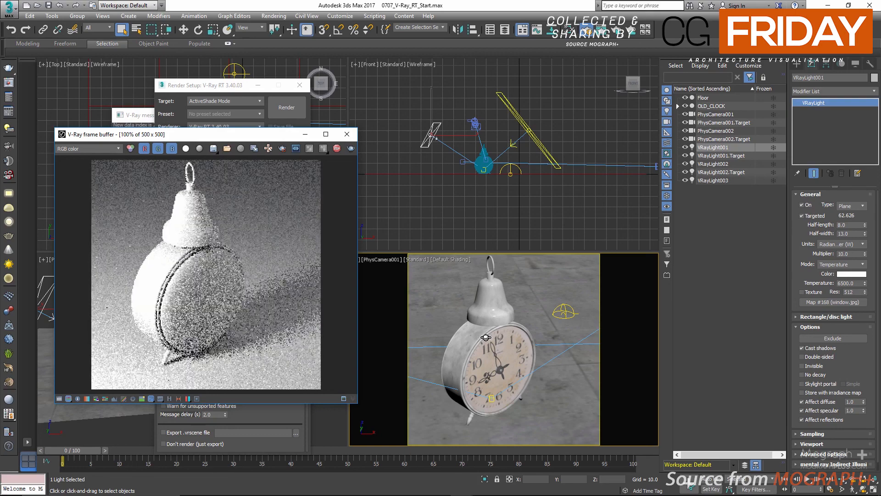
Switch the frame buffer to View Navigation and orbit the camera around the clock to a raised view of its face.
{"action": "right_click", "coordinate": [200, 244]}
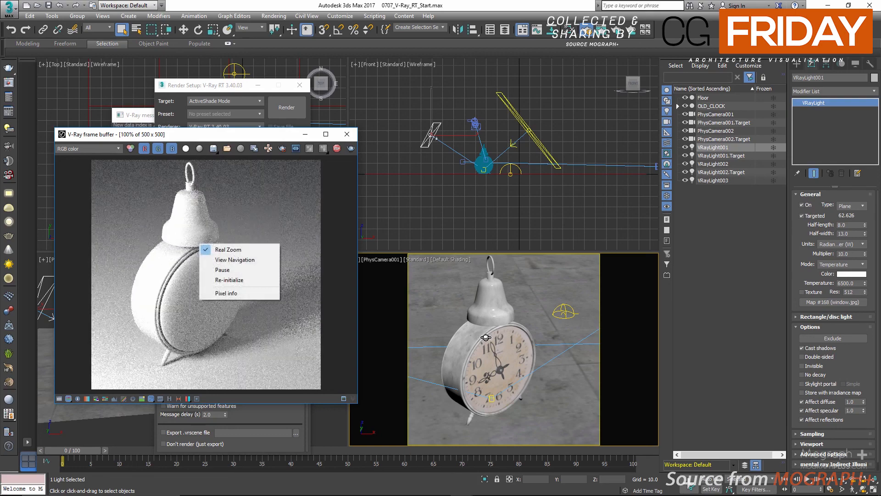
{"action": "left_click", "coordinate": [235, 259]}
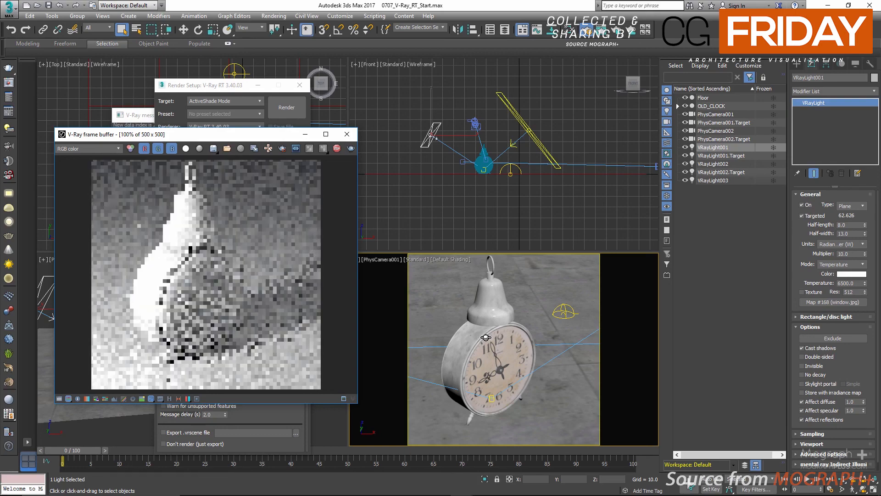
{"action": "middle_click_drag", "start_coordinate": [486, 337], "coordinate": [486, 337], "text": "alt"}
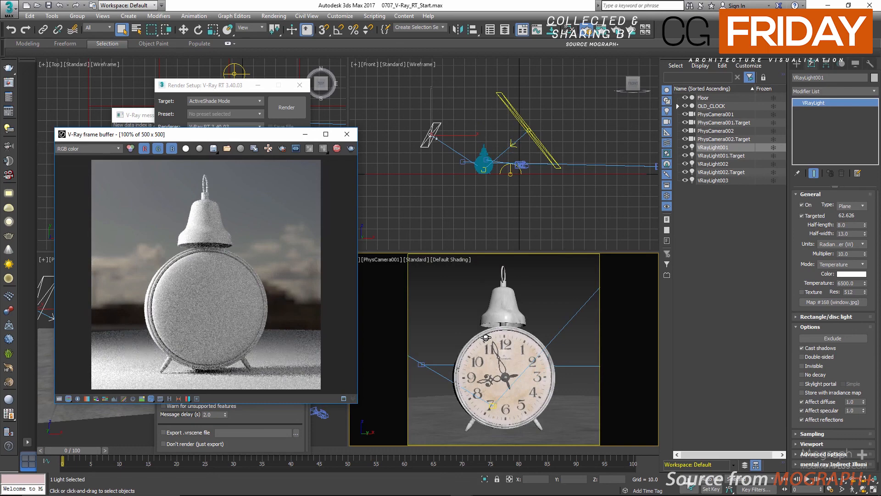
{"action": "middle_click_drag", "start_coordinate": [486, 337], "coordinate": [486, 337], "text": "alt"}
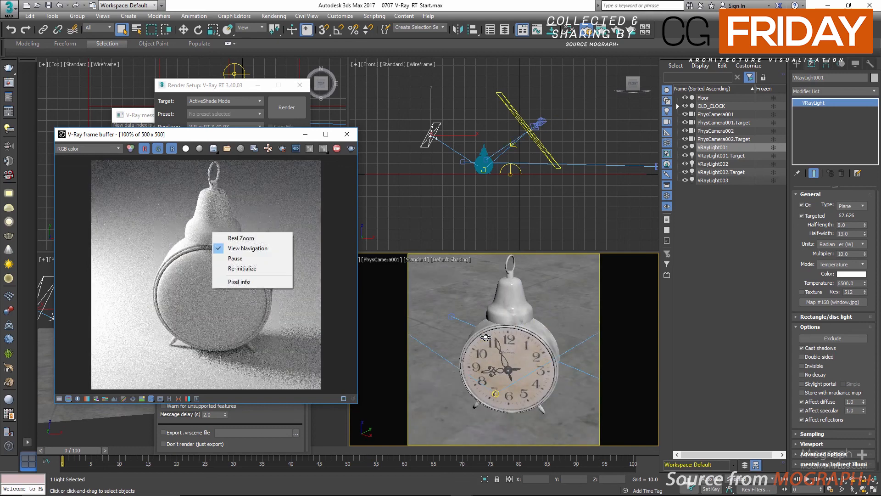
Pause and resume the ActiveShade render from the frame buffer, and re-initialize it.
{"action": "left_click", "coordinate": [235, 259]}
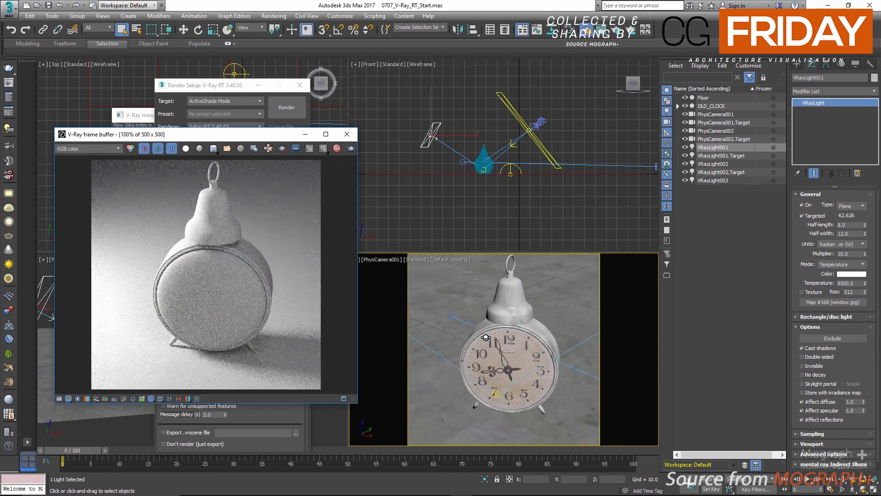
{"action": "right_click", "coordinate": [182, 213]}
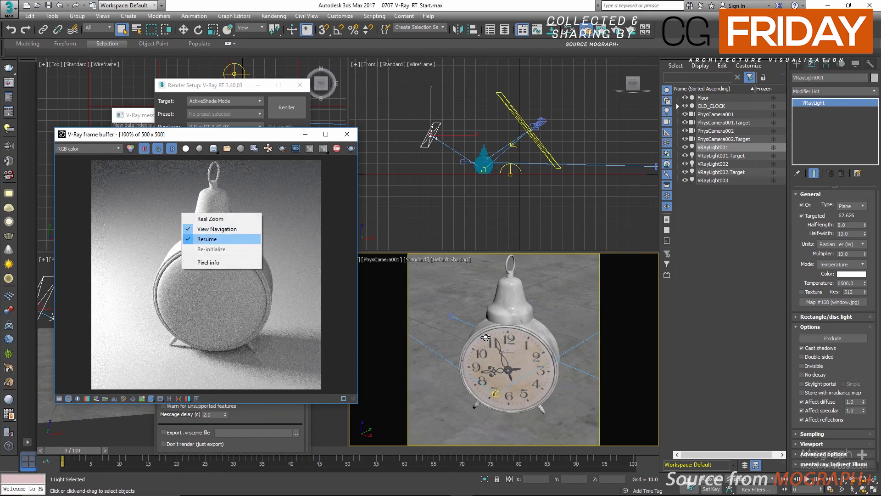
{"action": "left_click", "coordinate": [207, 239]}
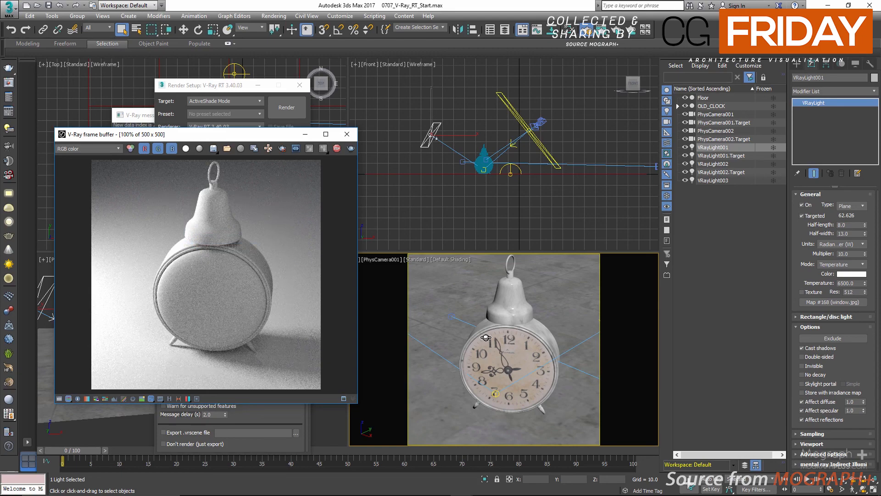
{"action": "right_click", "coordinate": [171, 218]}
{"action": "left_click", "coordinate": [204, 254]}
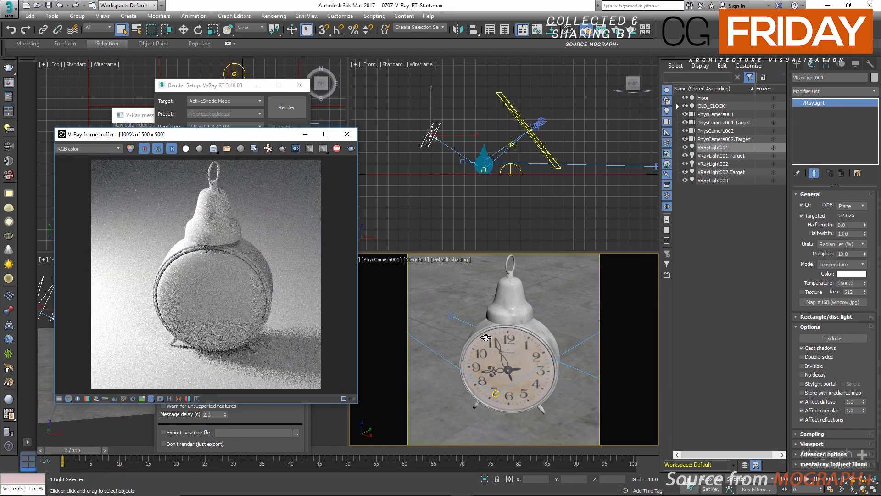
Open the frame buffer's Pixel info, inspect pixel colour values across the render, and close it.
{"action": "right_click", "coordinate": [199, 219]}
{"action": "left_click", "coordinate": [215, 270]}
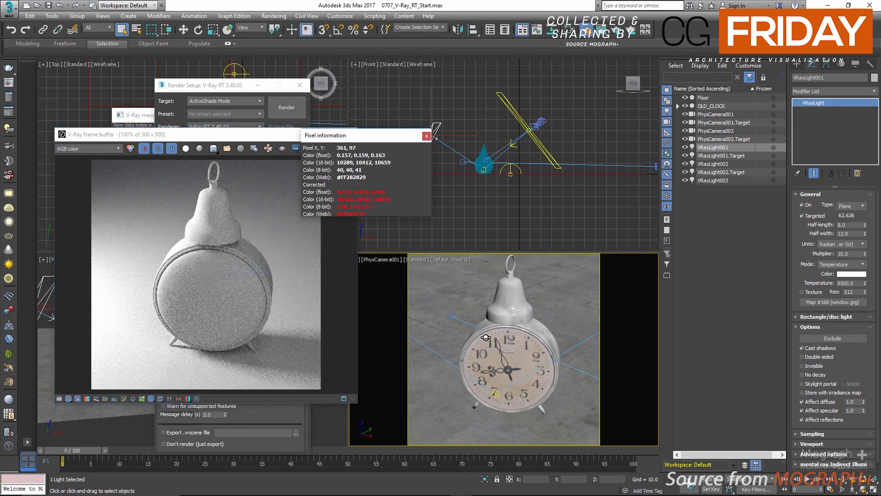
{"action": "right_click", "coordinate": [153, 201]}
{"action": "left_click", "coordinate": [162, 190]}
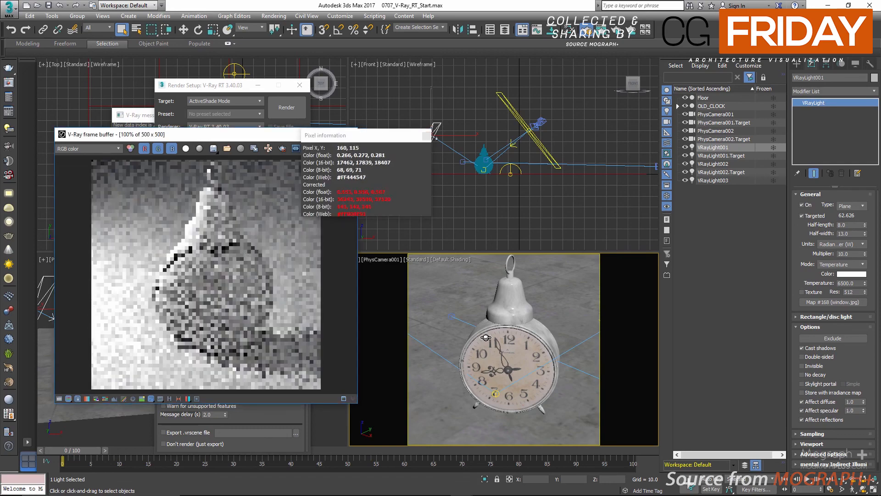
{"action": "left_click", "coordinate": [427, 135]}
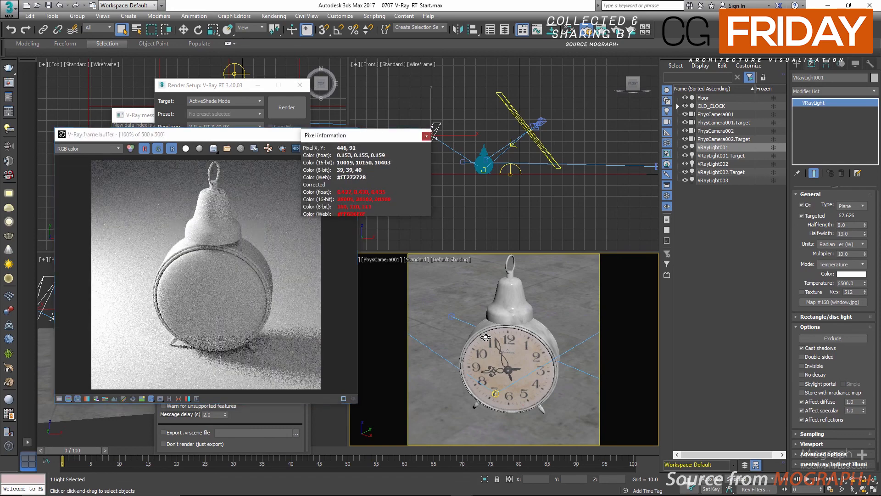